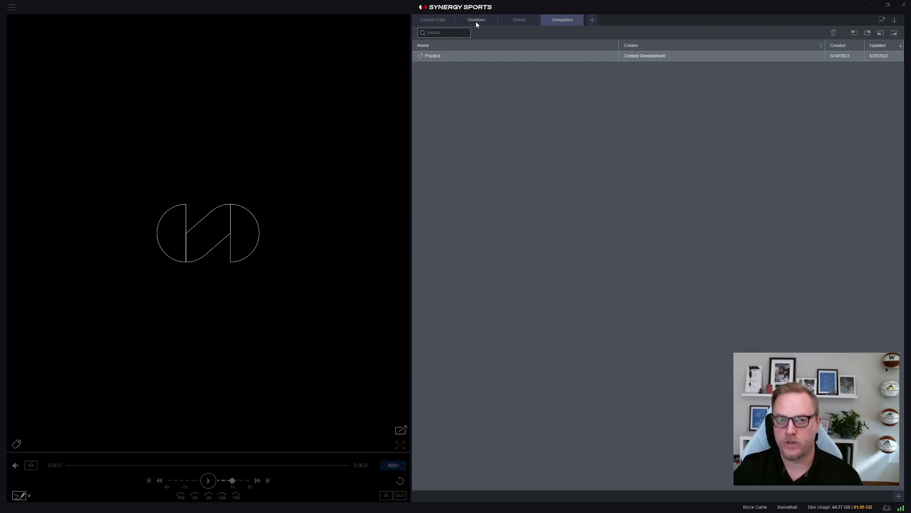
# Step: Create a new timeline named "Wednesday Practice" from the selected 6.77 GB practice video
pyautogui.click(530, 18)
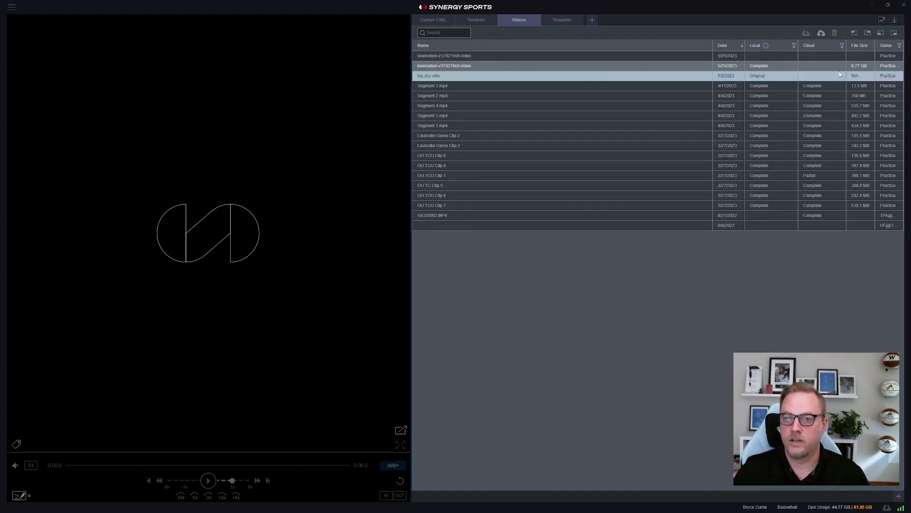
pyautogui.click(592, 22)
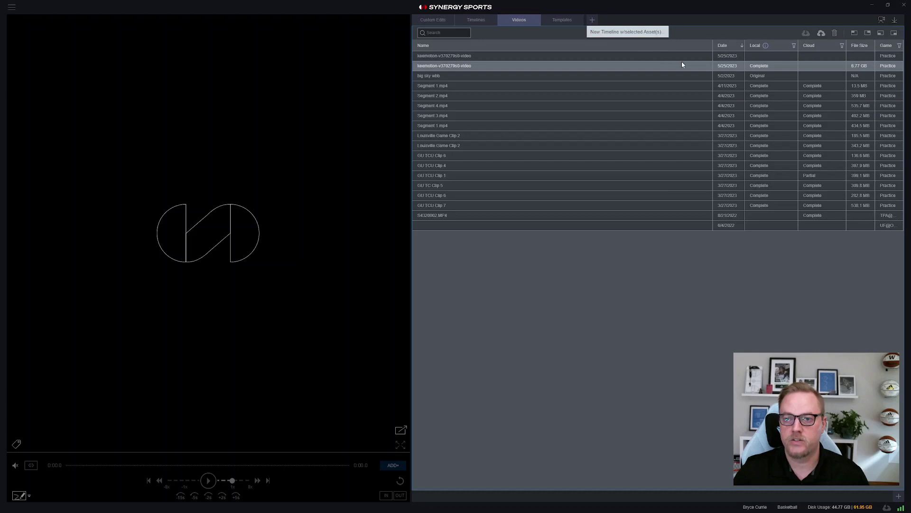
pyautogui.click(618, 33)
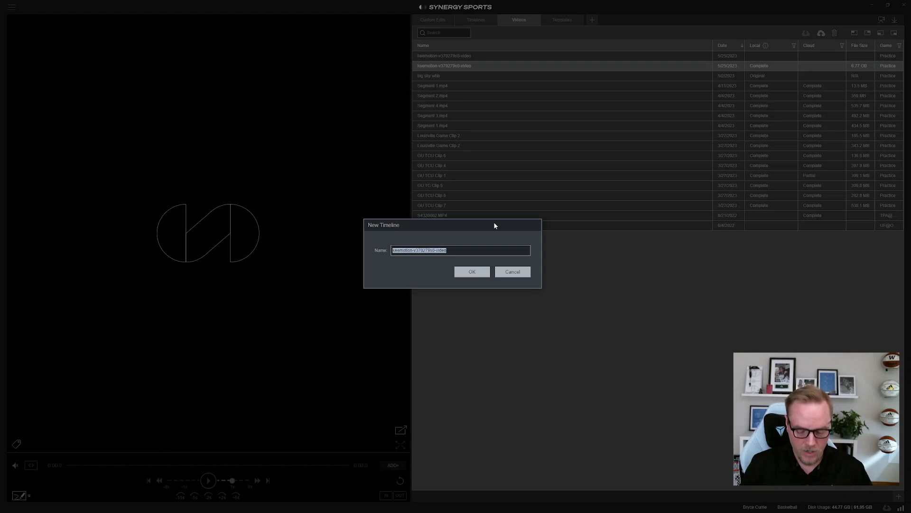
pyautogui.write('Wednesd')
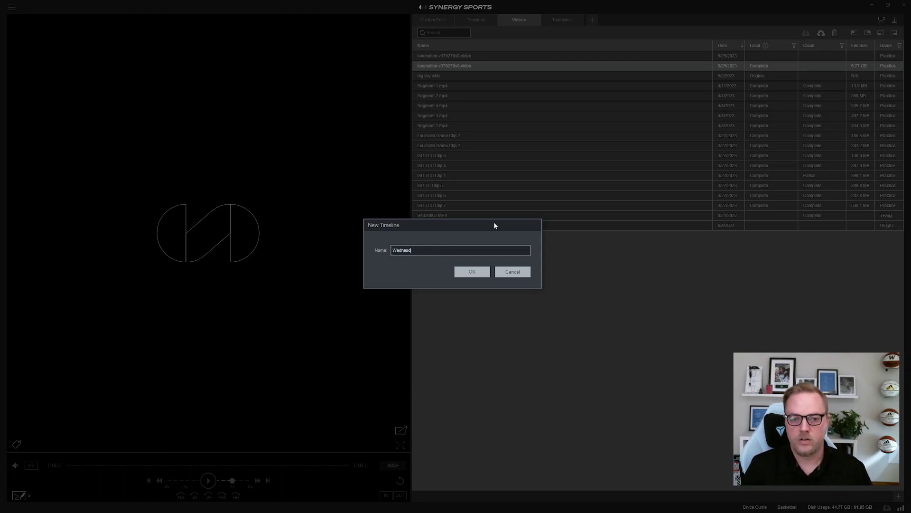
pyautogui.write('ay Practice')
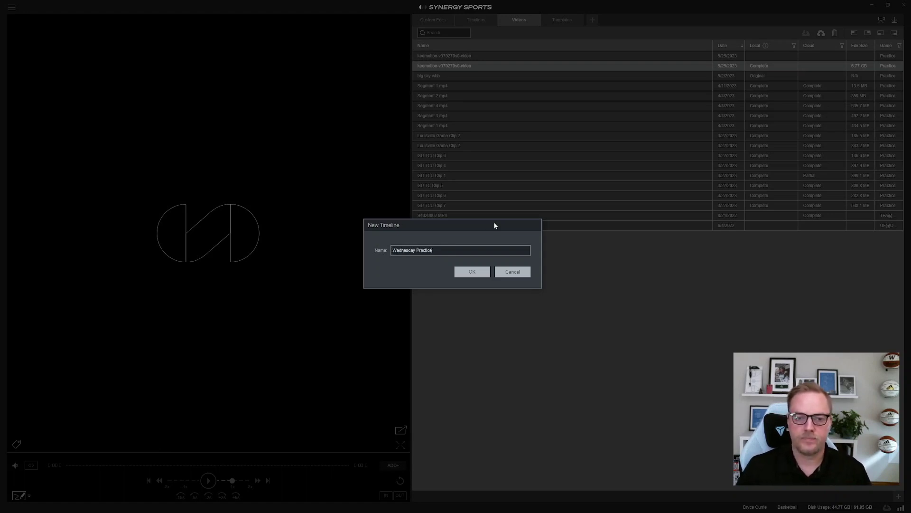
pyautogui.click(472, 271)
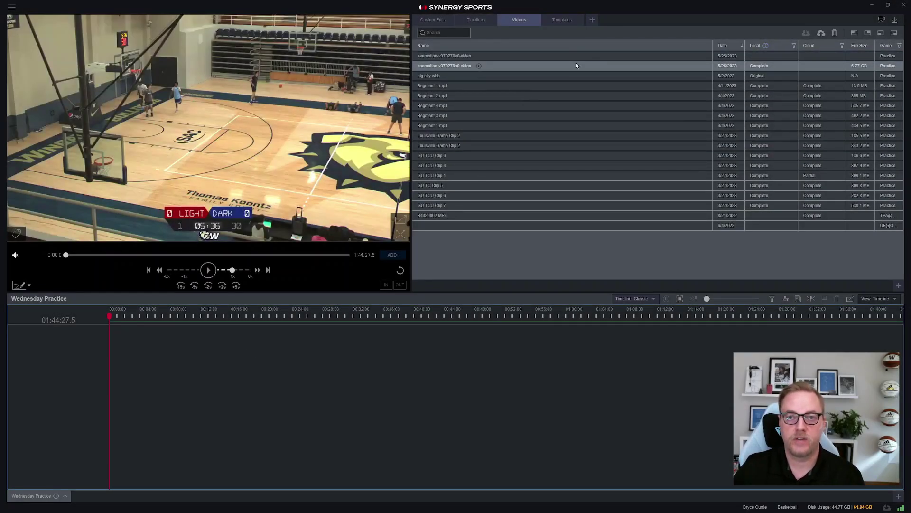
# Step: Open the Practice tagging template alongside the Wednesday Practice timeline
pyautogui.click(570, 21)
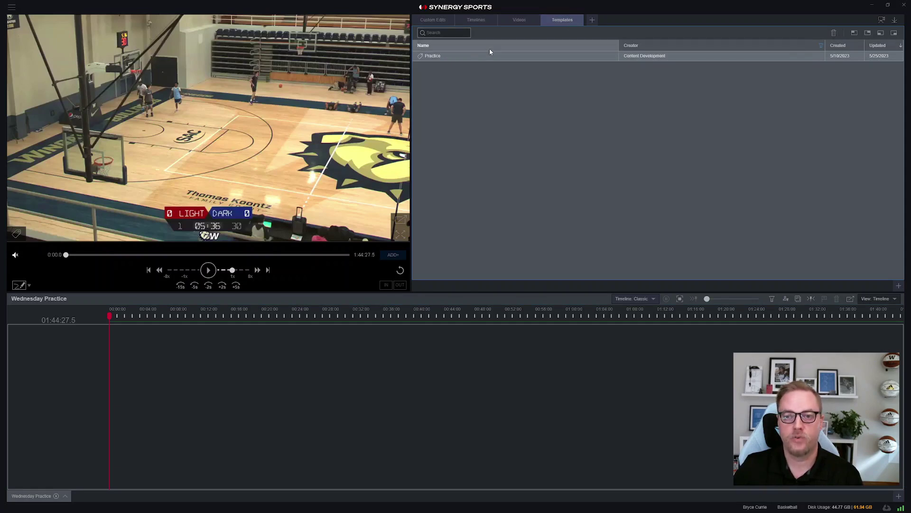
pyautogui.rightClick(431, 60)
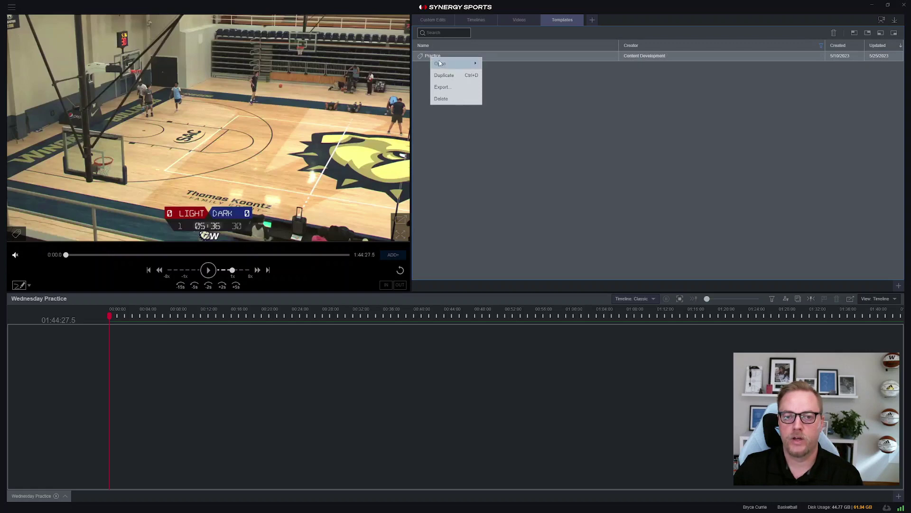
pyautogui.moveTo(447, 65)
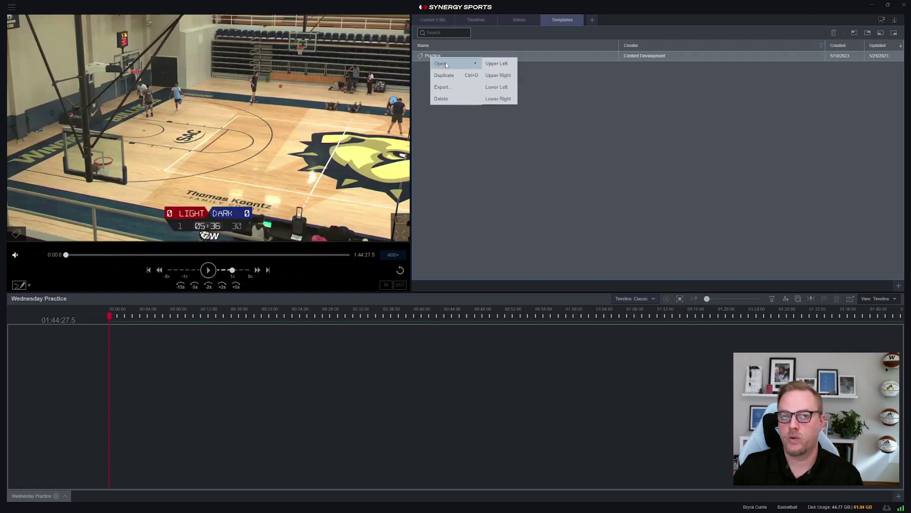
pyautogui.click(513, 87)
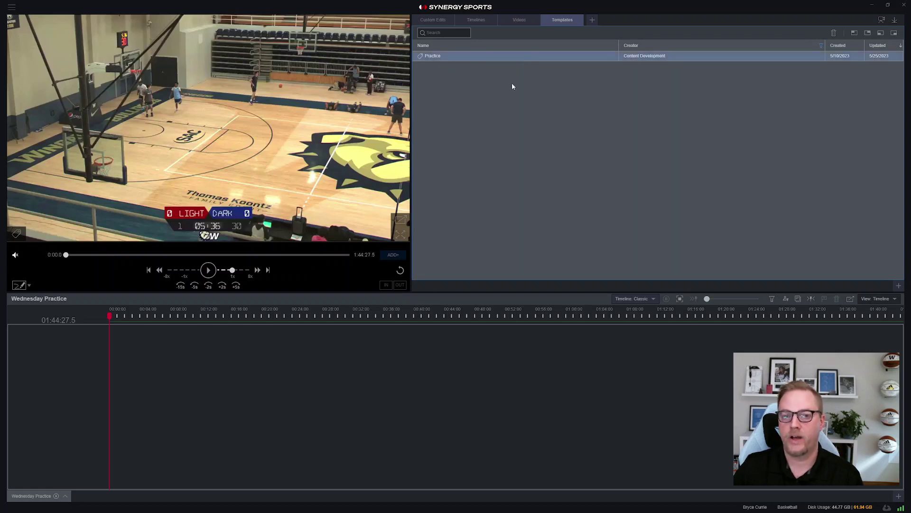
pyautogui.doubleClick(438, 58)
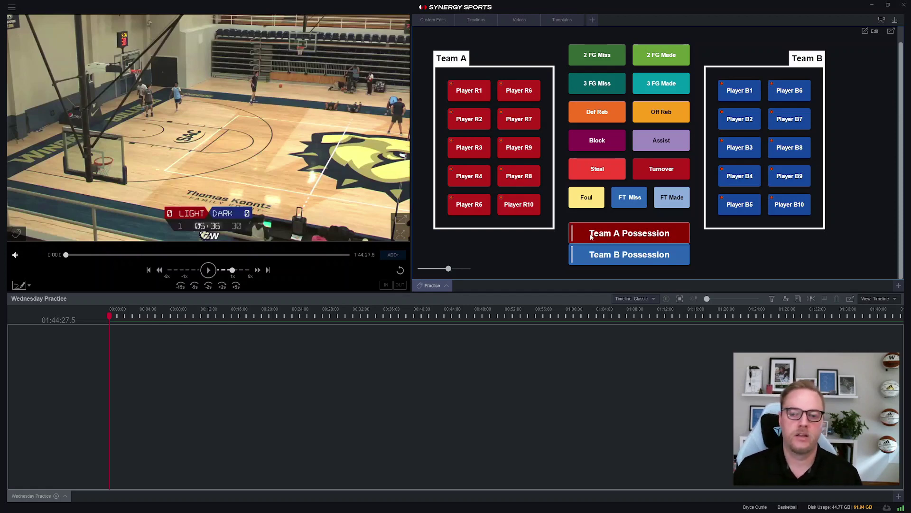
pyautogui.click(592, 254)
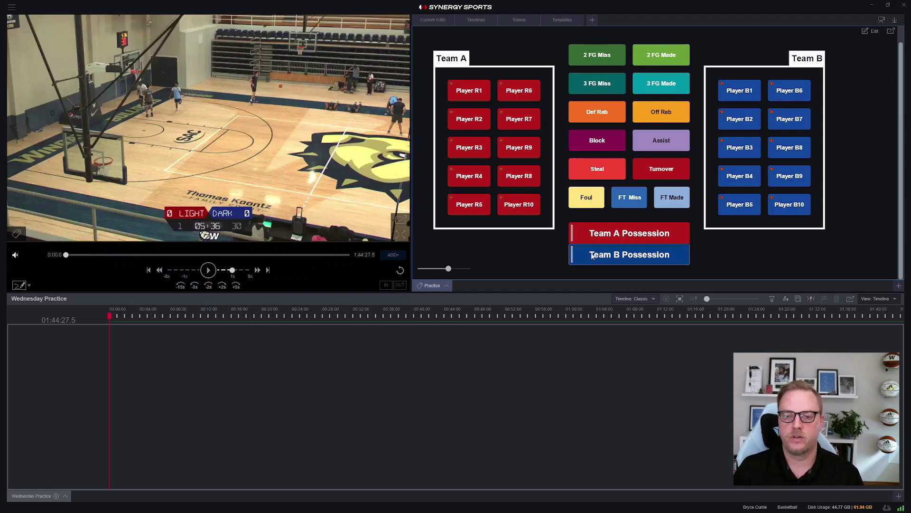
pyautogui.click(591, 237)
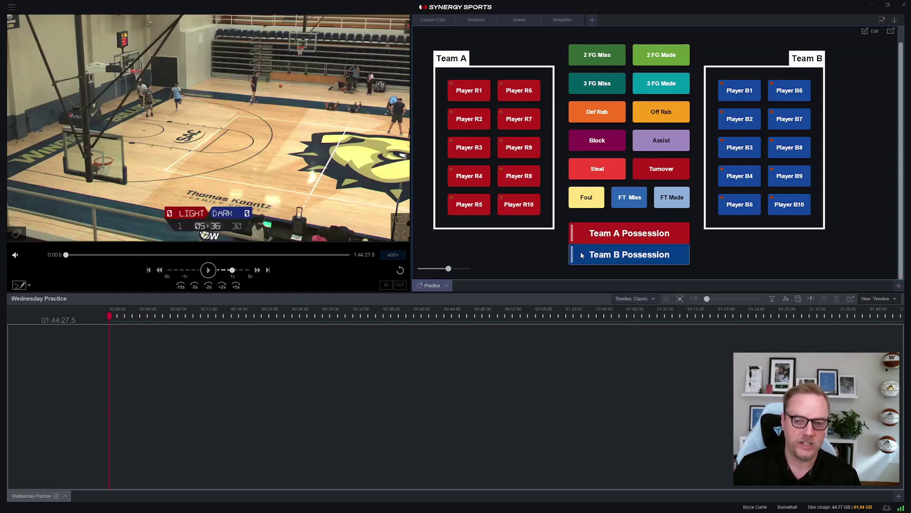
pyautogui.click(586, 260)
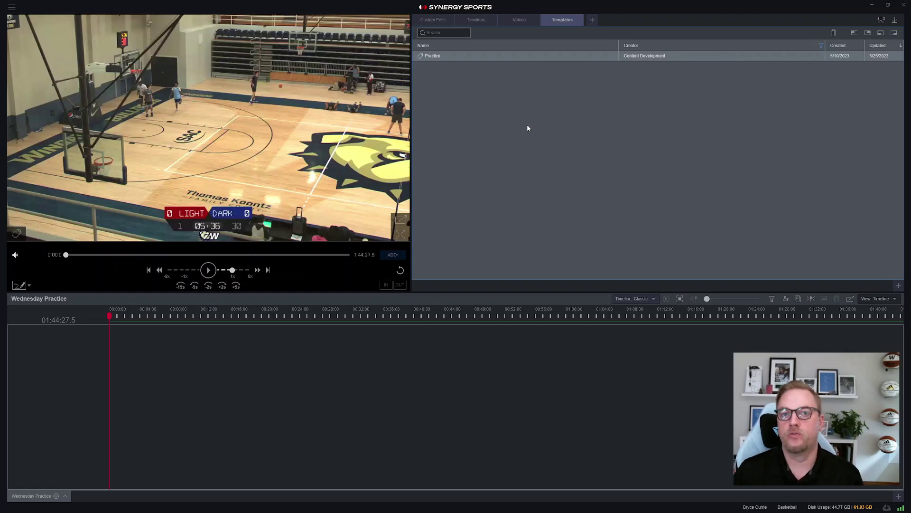
# Step: Duplicate the Practice template and filter the template list by creator to include the account owner's own templates
pyautogui.rightClick(435, 62)
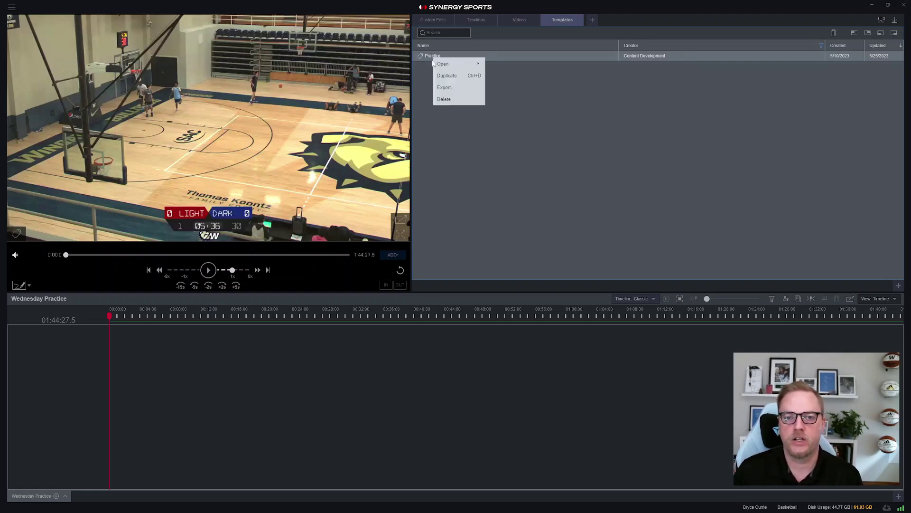
pyautogui.click(439, 75)
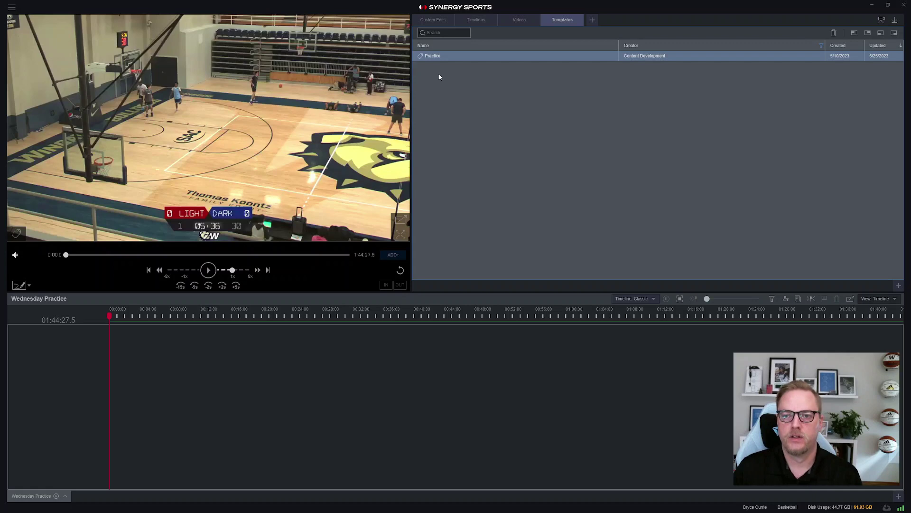
pyautogui.click(822, 46)
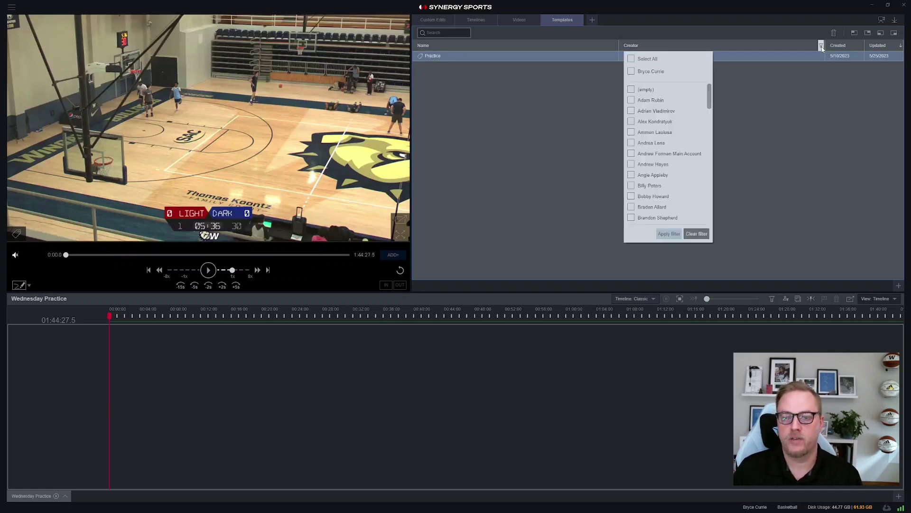
pyautogui.click(632, 72)
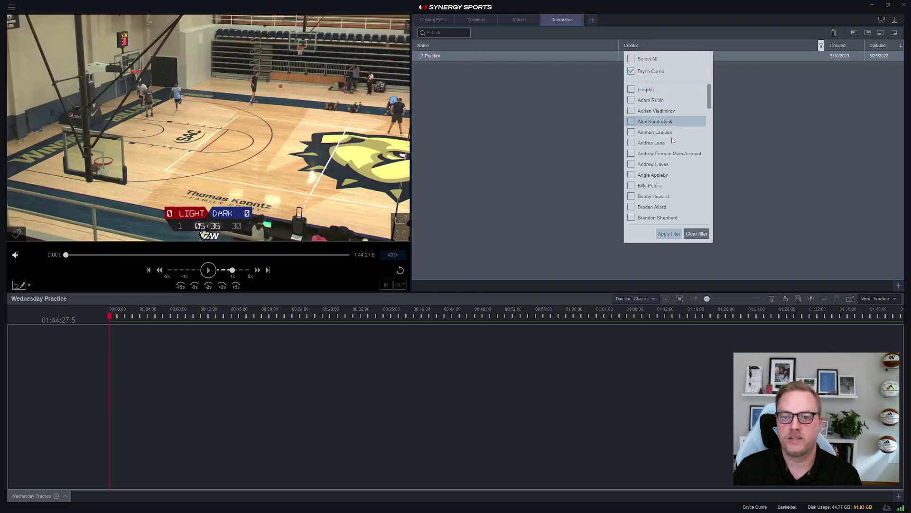
pyautogui.click(673, 234)
pyautogui.click(691, 32)
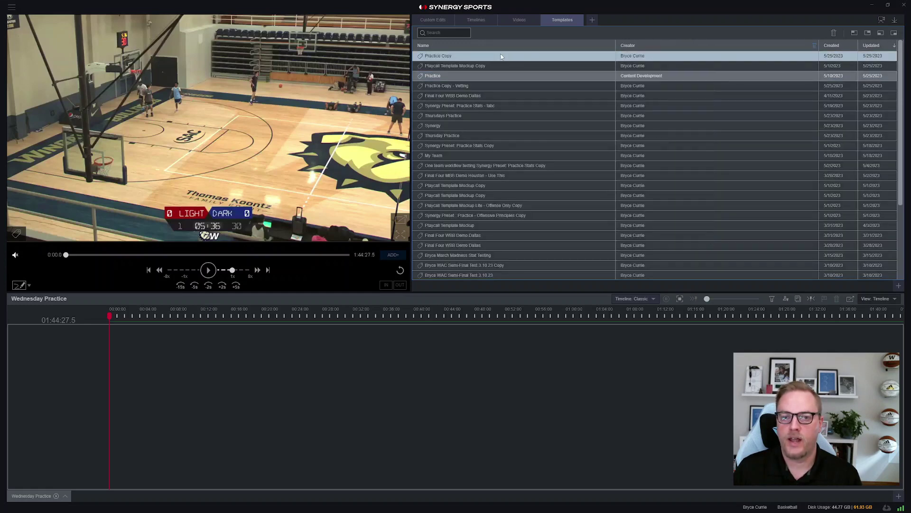
# Step: Open the Practice Copy template for editing and set the Team A box's Team tag to Gold
pyautogui.doubleClick(445, 57)
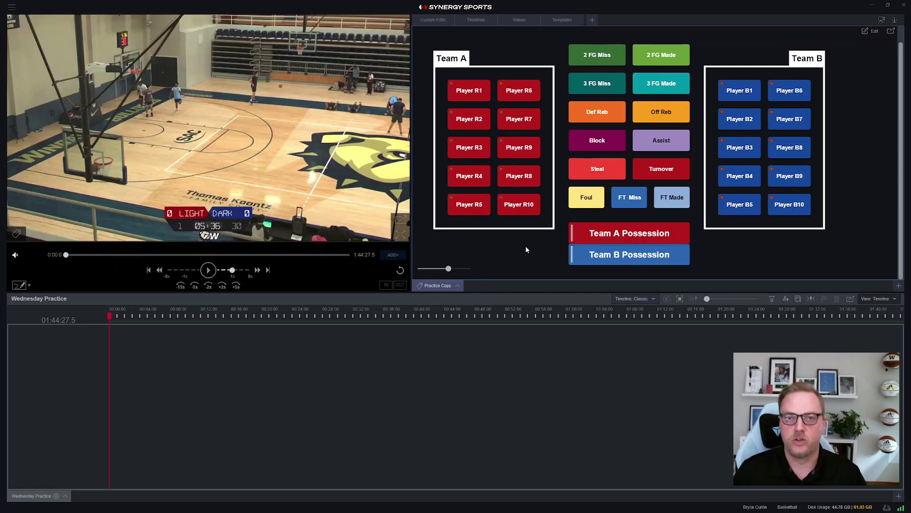
pyautogui.click(872, 32)
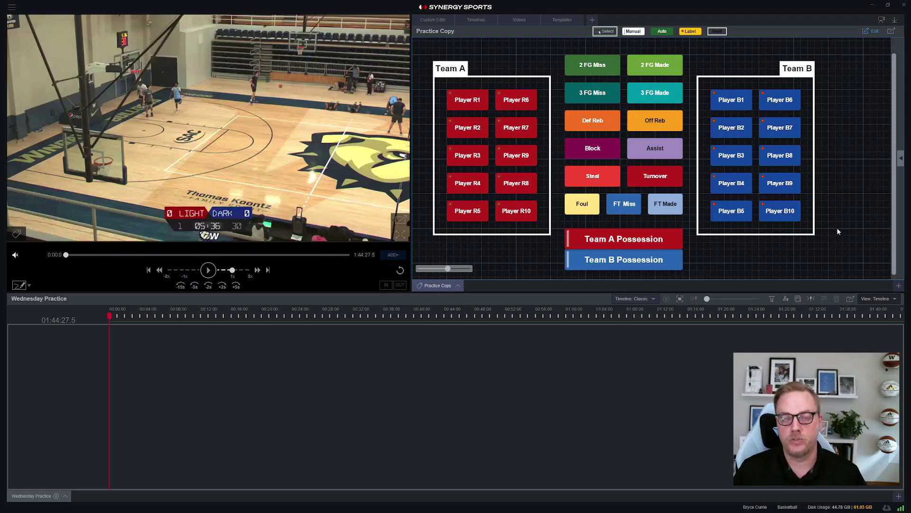
pyautogui.click(460, 72)
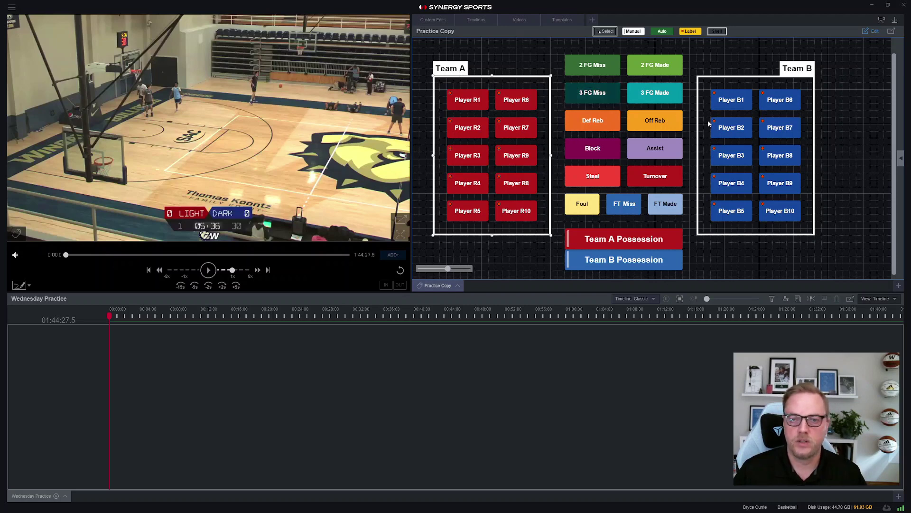
pyautogui.click(900, 160)
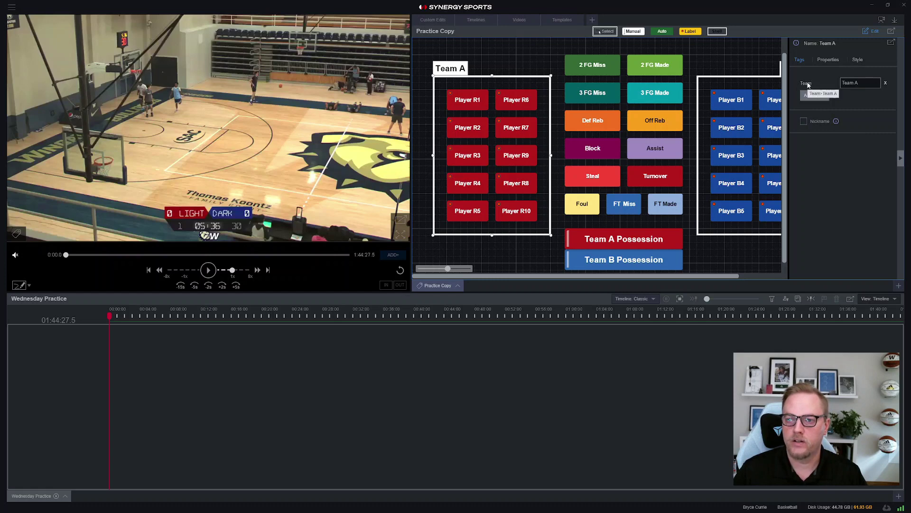
pyautogui.click(875, 84)
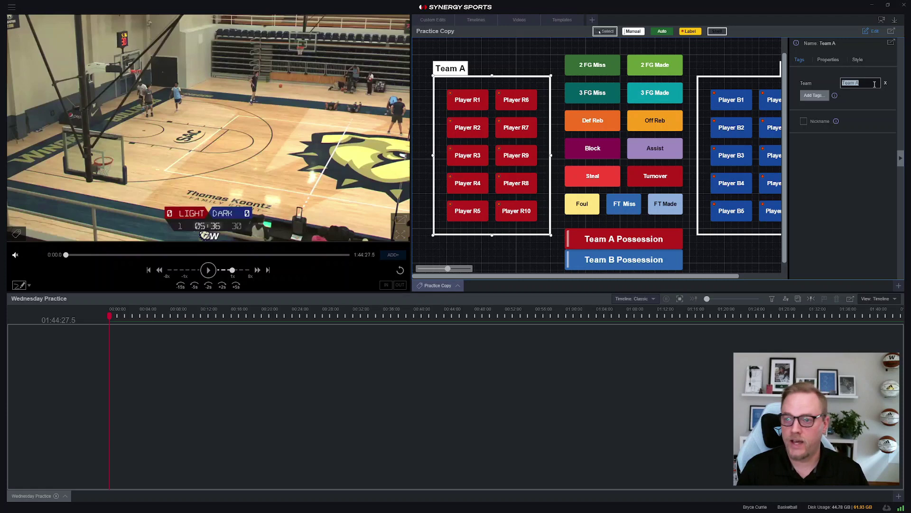
pyautogui.write('Gold')
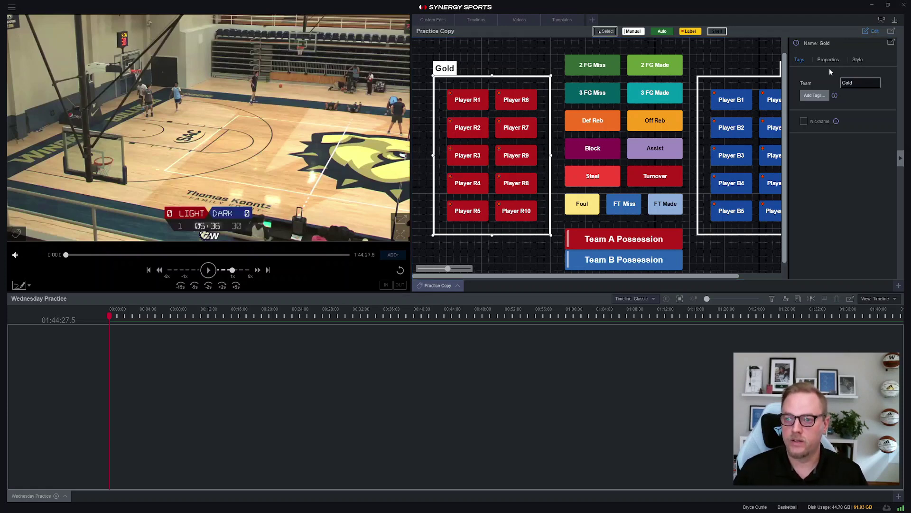
# Step: Set the Team B box's Team tag to White
pyautogui.click(739, 82)
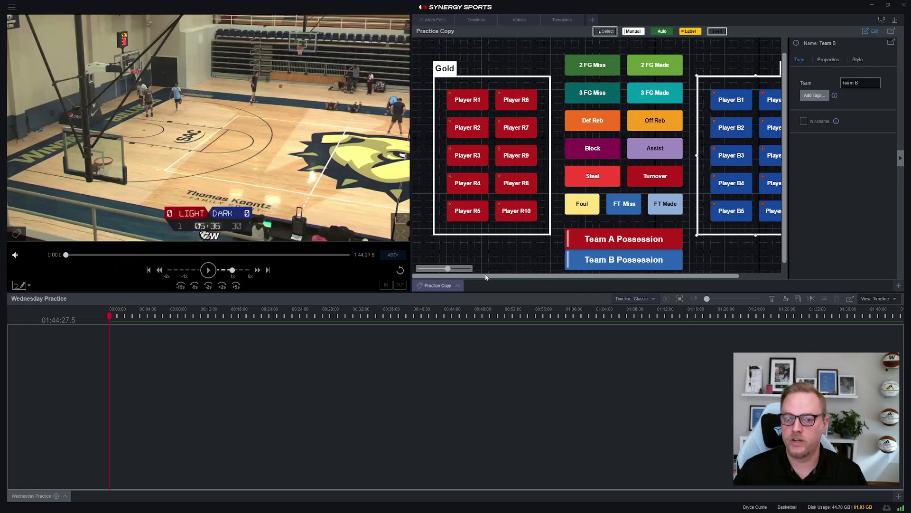
pyautogui.moveTo(448, 271); pyautogui.dragTo(444, 271)
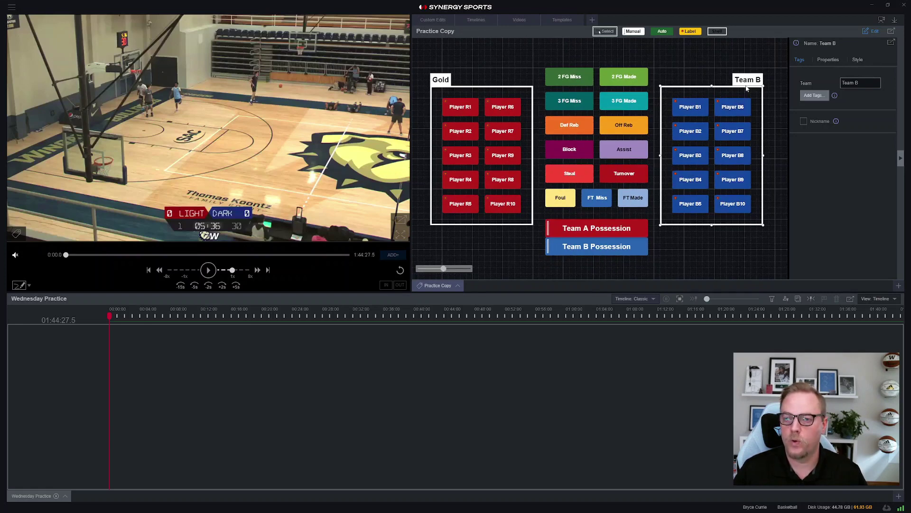
pyautogui.tripleClick(862, 82)
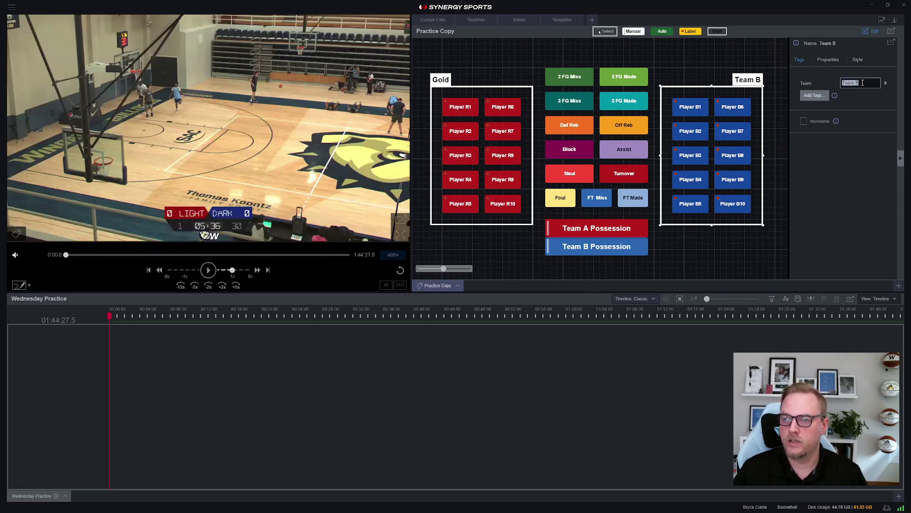
pyautogui.write('White')
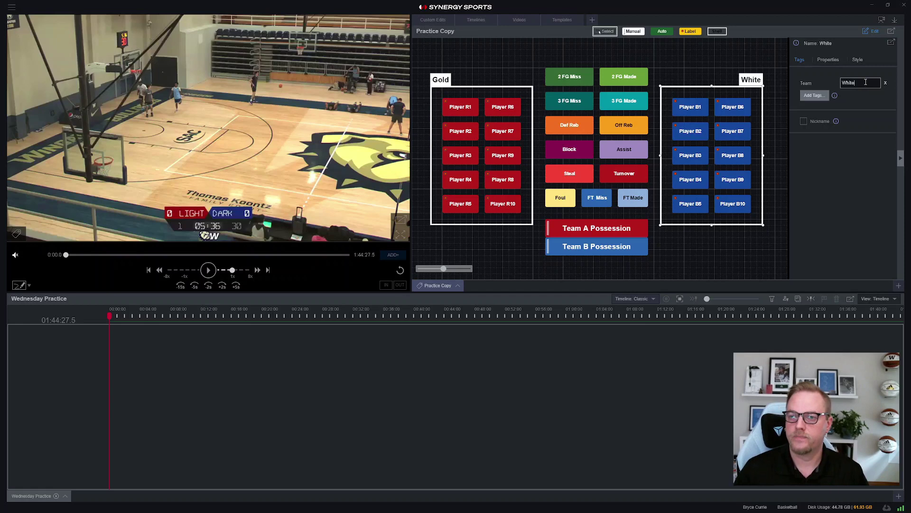
pyautogui.click(464, 110)
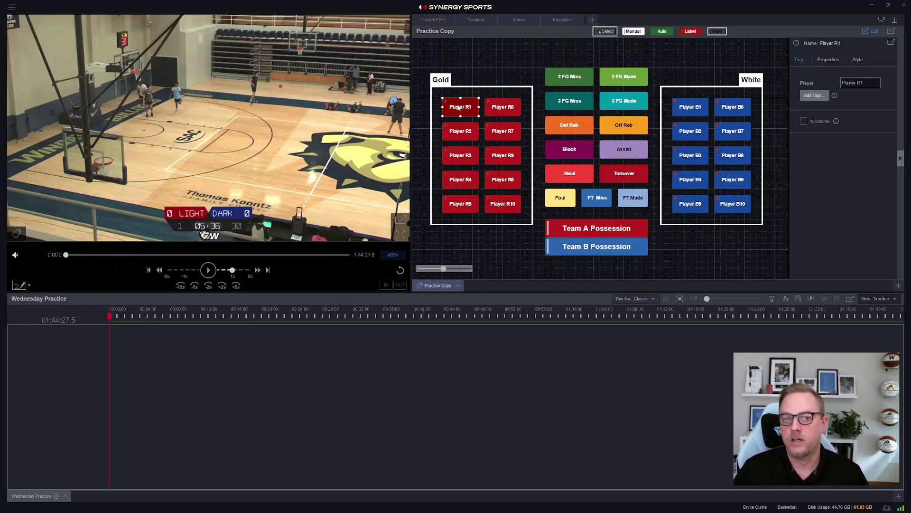
pyautogui.keyDown('shift'); pyautogui.click(463, 133); pyautogui.keyUp('shift')
pyautogui.keyDown('shift'); pyautogui.click(467, 154); pyautogui.keyUp('shift')
pyautogui.keyDown('shift'); pyautogui.click(497, 112); pyautogui.keyUp('shift')
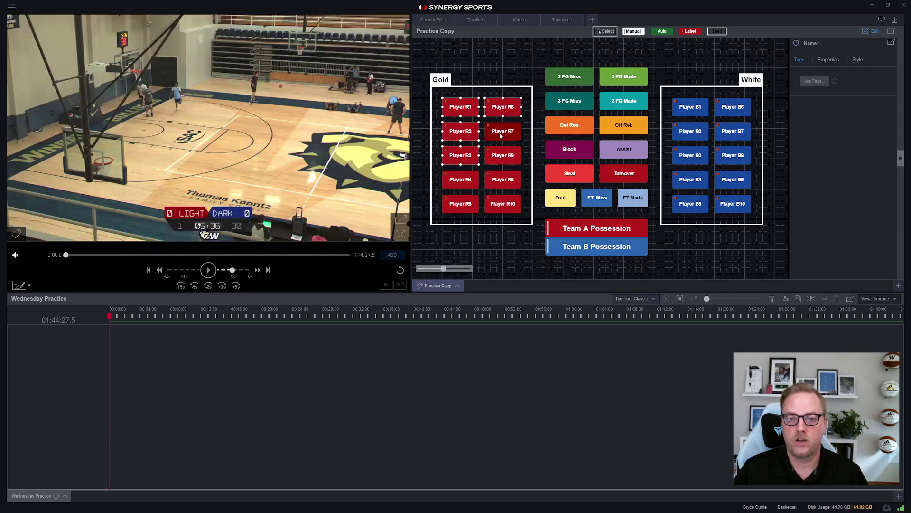
# Step: Change the fill of all ten player buttons in the Gold box to golden yellow
pyautogui.click(458, 209)
pyautogui.keyDown('ctrl'); pyautogui.click(465, 108); pyautogui.keyUp('ctrl')
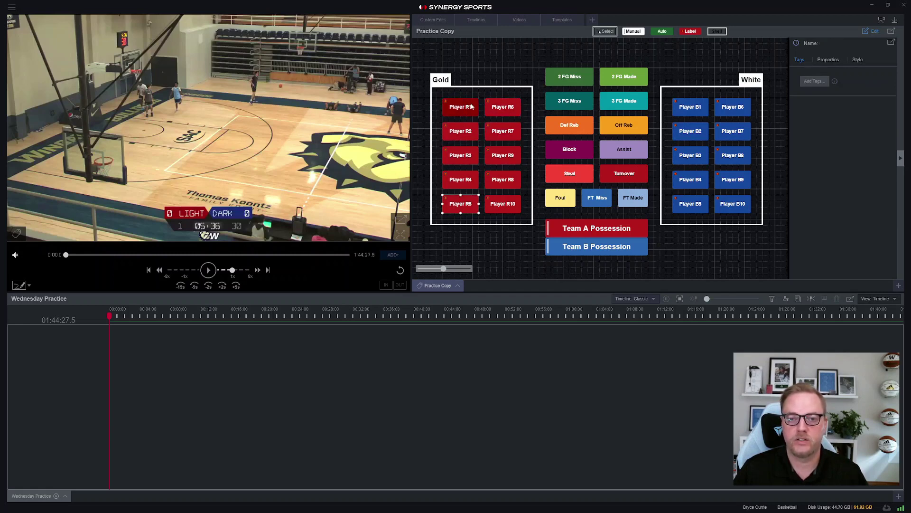
pyautogui.keyDown('ctrl'); pyautogui.click(503, 107); pyautogui.keyUp('ctrl')
pyautogui.keyDown('ctrl'); pyautogui.click(502, 132); pyautogui.keyUp('ctrl')
pyautogui.keyDown('ctrl'); pyautogui.click(461, 131); pyautogui.keyUp('ctrl')
pyautogui.keyDown('ctrl'); pyautogui.click(461, 156); pyautogui.keyUp('ctrl')
pyautogui.keyDown('ctrl'); pyautogui.click(502, 156); pyautogui.keyUp('ctrl')
pyautogui.keyDown('ctrl'); pyautogui.click(502, 181); pyautogui.keyUp('ctrl')
pyautogui.keyDown('ctrl'); pyautogui.click(460, 180); pyautogui.keyUp('ctrl')
pyautogui.keyDown('ctrl'); pyautogui.click(507, 202); pyautogui.keyUp('ctrl')
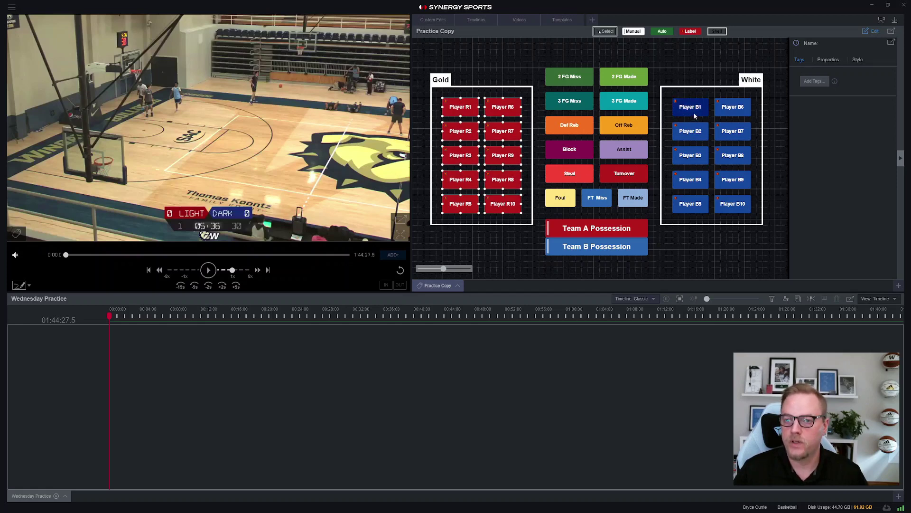
pyautogui.rightClick(503, 161)
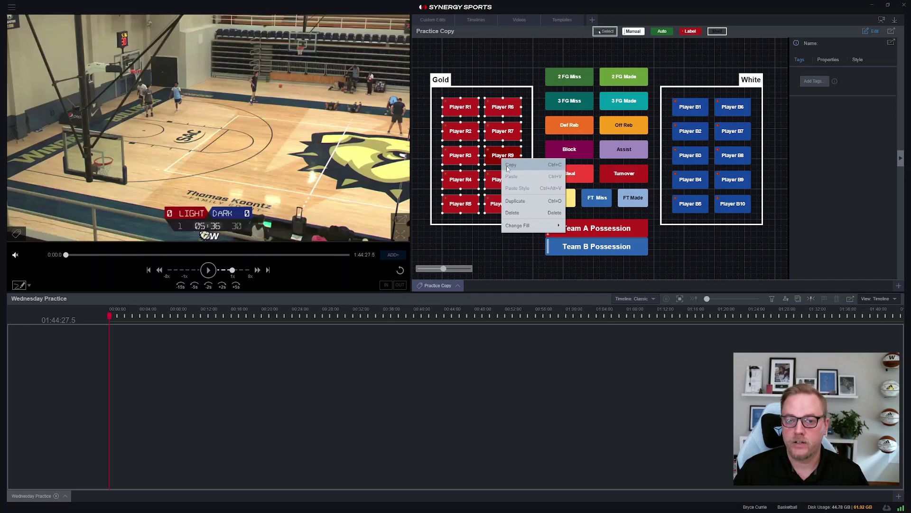
pyautogui.moveTo(523, 226)
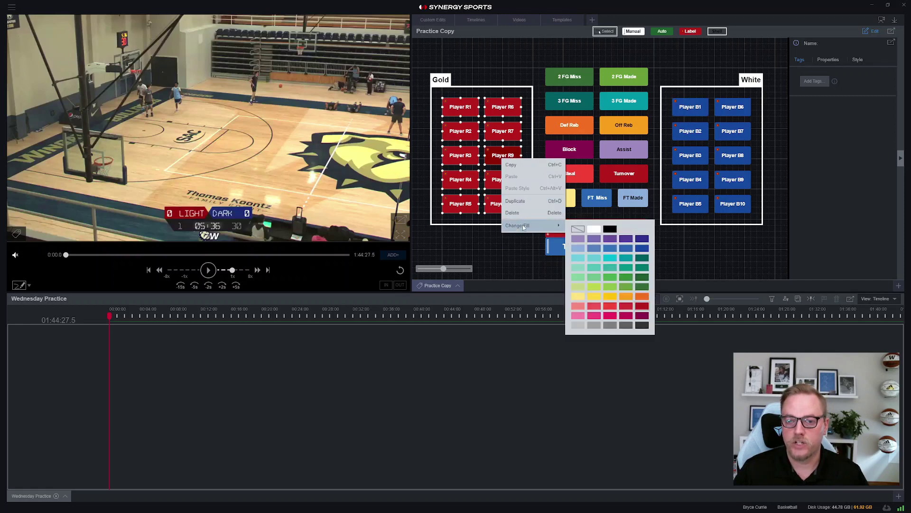
pyautogui.click(611, 296)
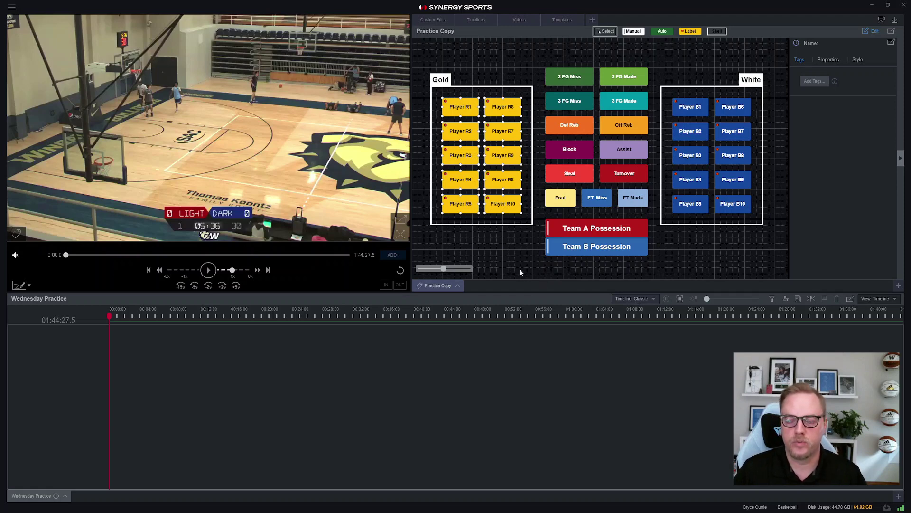
# Step: Select the blue player buttons in the White box together as one group
pyautogui.click(702, 106)
pyautogui.keyDown('shift'); pyautogui.click(733, 108); pyautogui.keyUp('shift')
pyautogui.keyDown('shift'); pyautogui.click(732, 132); pyautogui.keyUp('shift')
pyautogui.keyDown('shift'); pyautogui.click(690, 132); pyautogui.keyUp('shift')
pyautogui.keyDown('shift'); pyautogui.click(690, 156); pyautogui.keyUp('shift')
pyautogui.keyDown('shift'); pyautogui.click(732, 155); pyautogui.keyUp('shift')
pyautogui.keyDown('shift'); pyautogui.click(733, 180); pyautogui.keyUp('shift')
pyautogui.keyDown('shift'); pyautogui.click(698, 181); pyautogui.keyUp('shift')
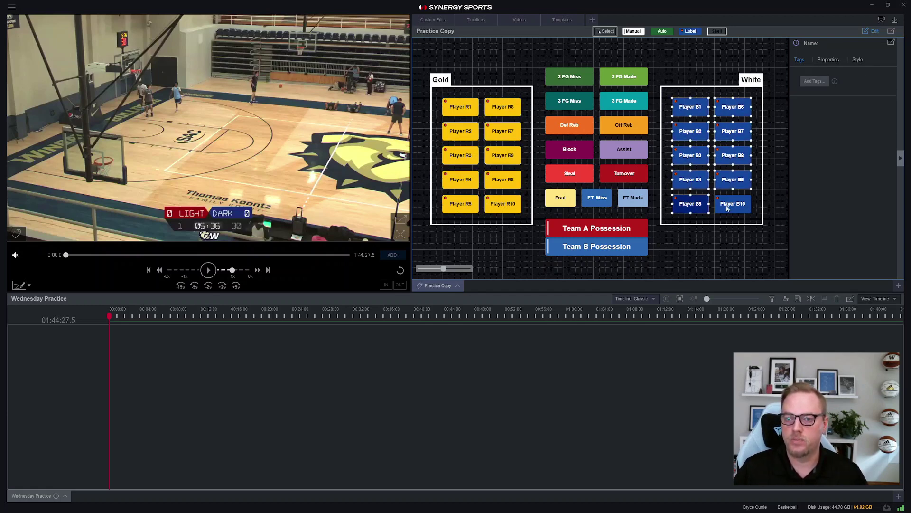
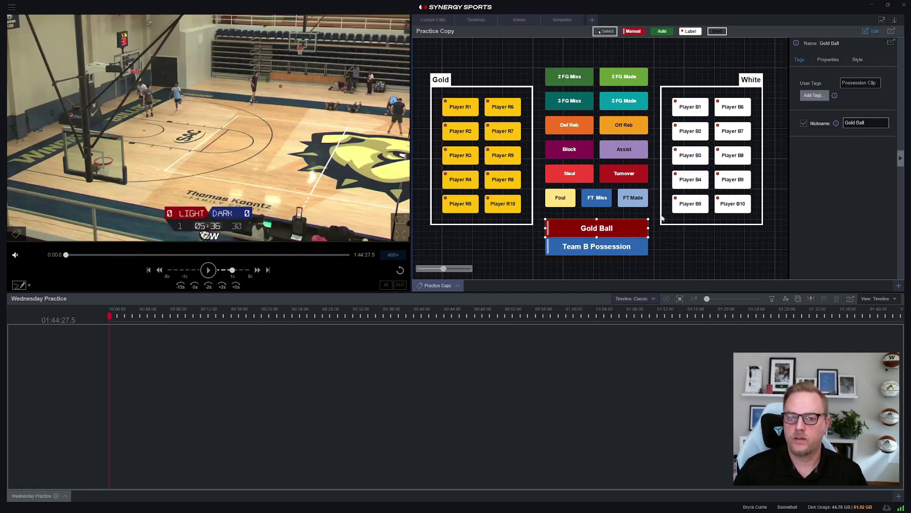
# Step: Set the Gold Ball possession button's colour to golden yellow
pyautogui.click(858, 59)
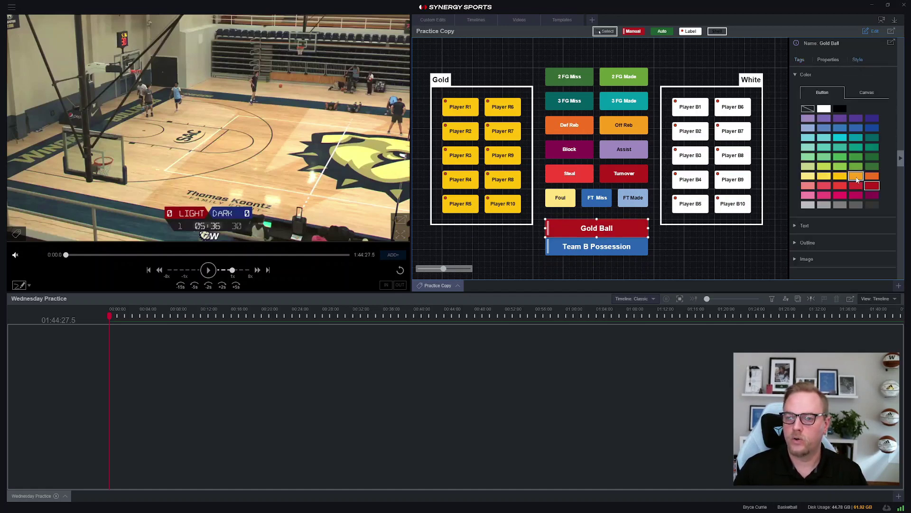
pyautogui.click(840, 176)
# Step: Set the Team B Possession button's nickname to White Ball and its fill to white
pyautogui.click(637, 248)
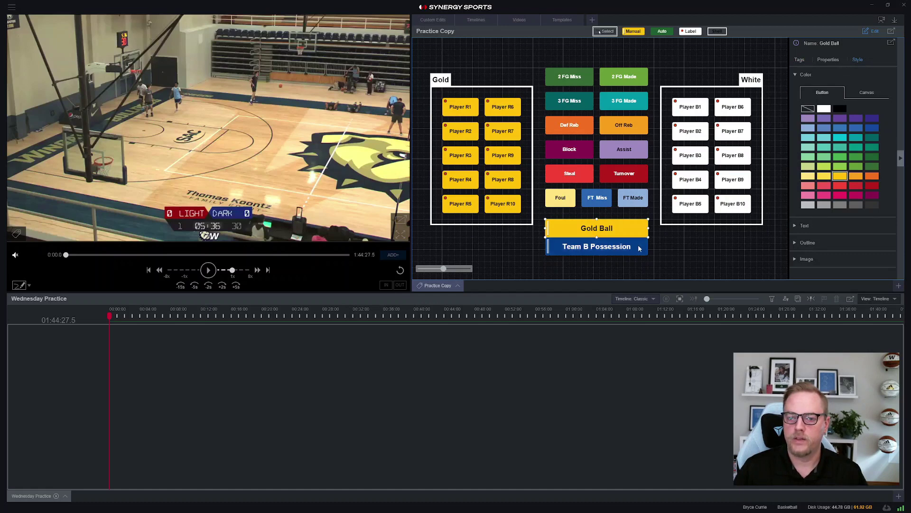
pyautogui.click(799, 60)
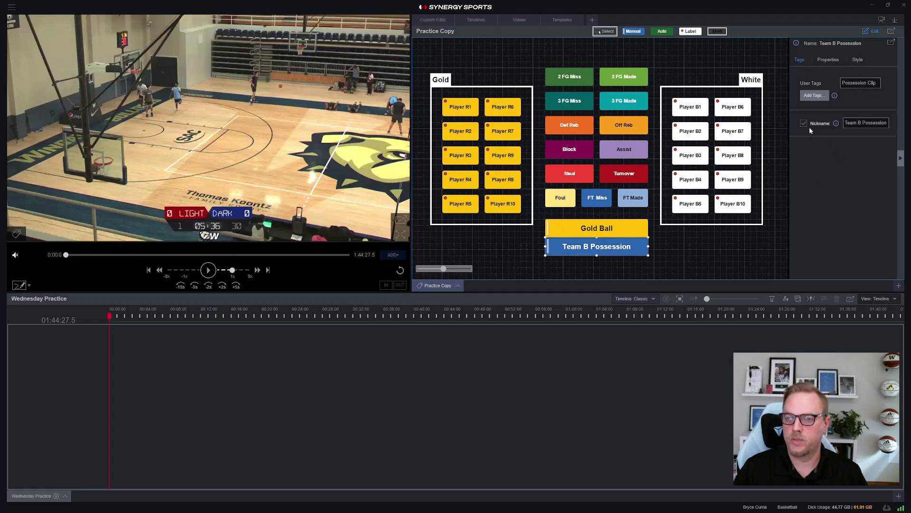
pyautogui.click(862, 123)
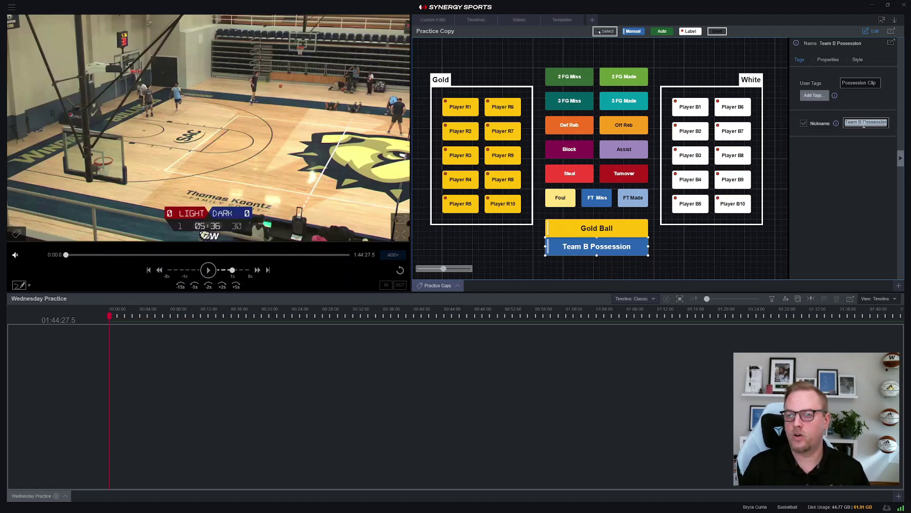
pyautogui.write('White Ball')
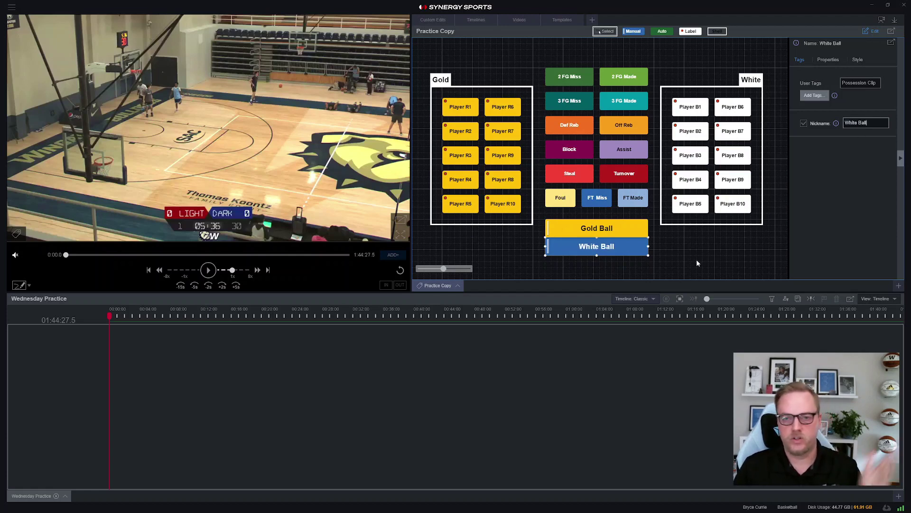
pyautogui.rightClick(636, 249)
pyautogui.moveTo(680, 321)
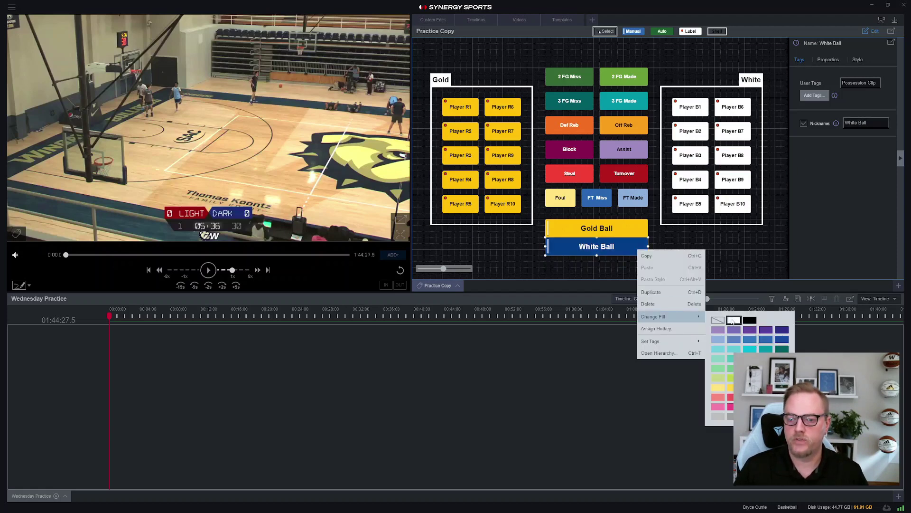
pyautogui.click(733, 320)
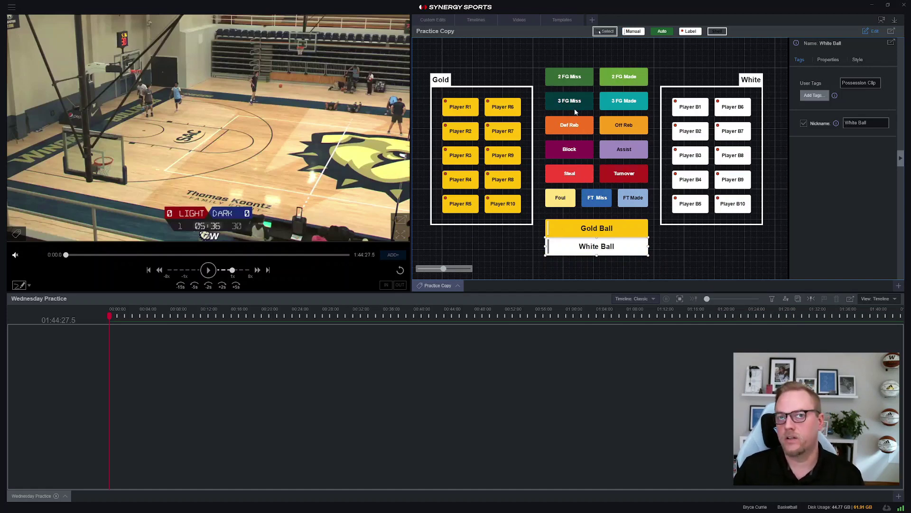
# Step: Check the hotkey assigned to the Player R6 button and close the assignment dialog without changing it
pyautogui.rightClick(510, 107)
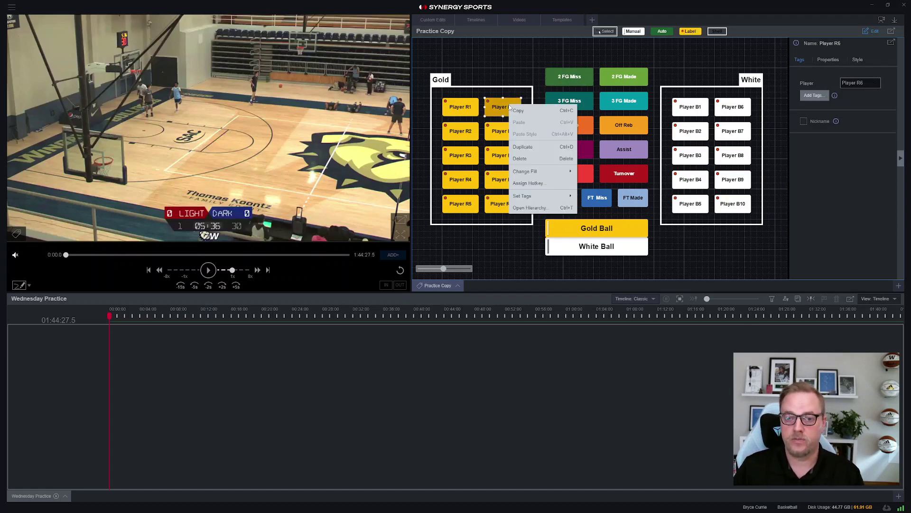
pyautogui.click(532, 183)
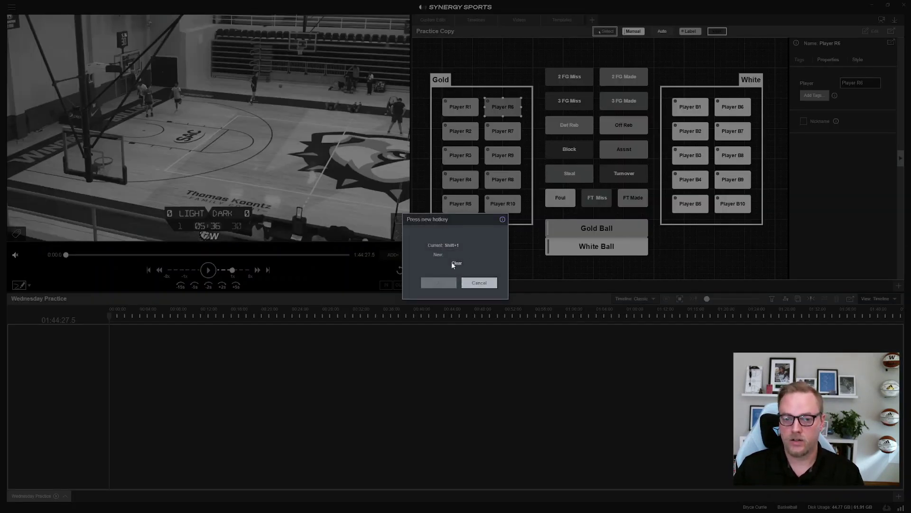
pyautogui.click(479, 284)
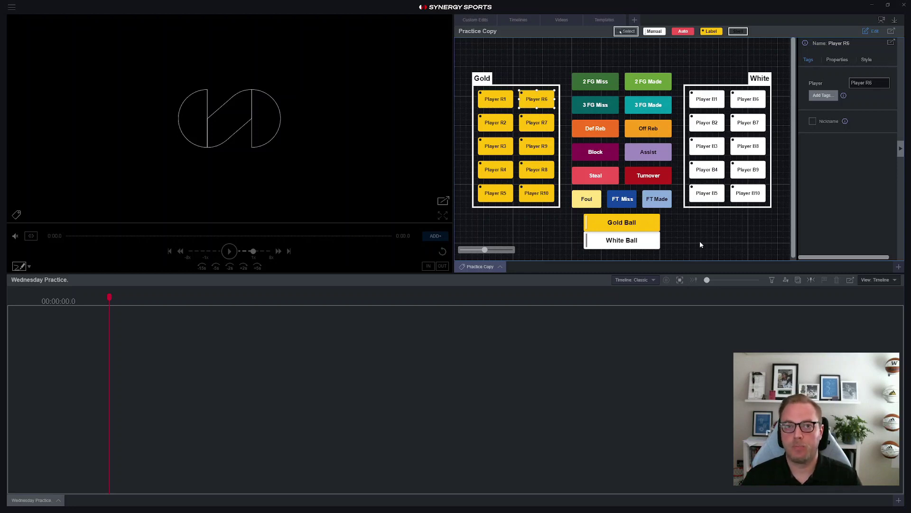
# Step: Set the Player R6 button's Player tag to a player's full name and enable a nickname using the first name
pyautogui.tripleClick(876, 84)
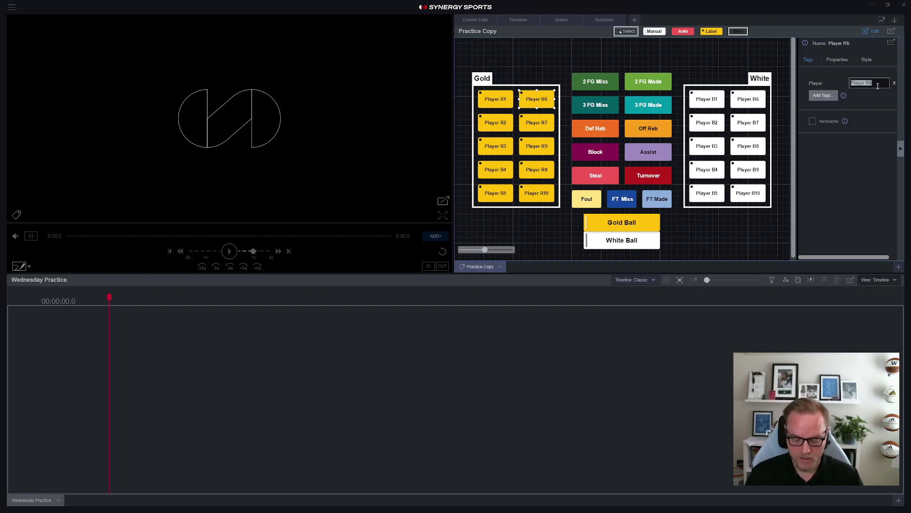
pyautogui.write('Joe Smith')
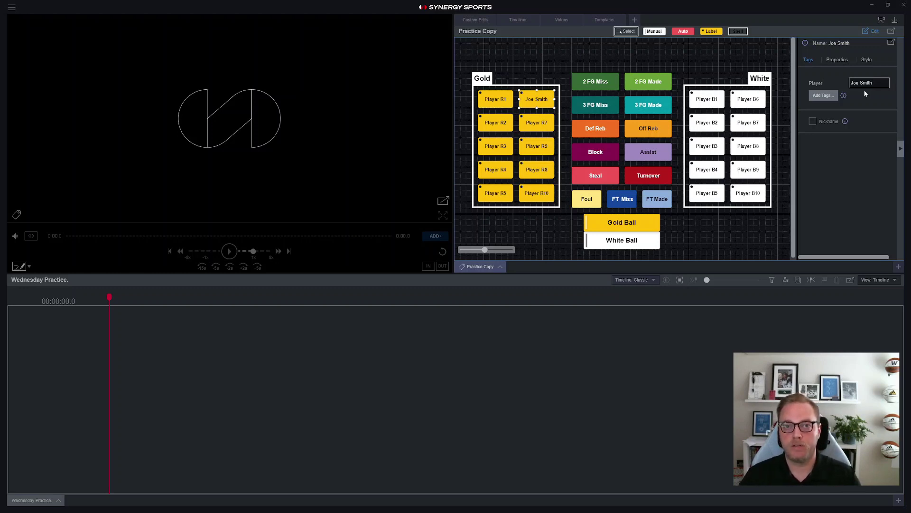
pyautogui.click(812, 123)
pyautogui.write('Joe')
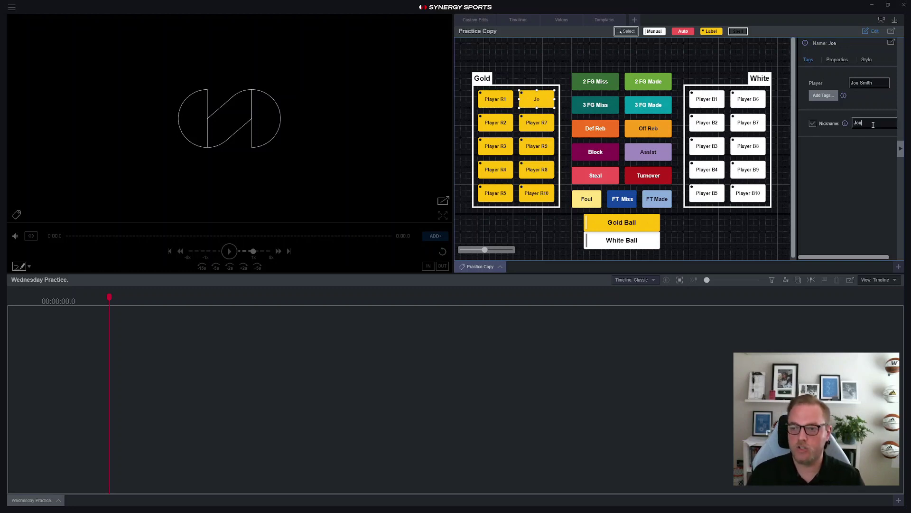
pyautogui.press('BackSpace')
pyautogui.press('BackSpace')
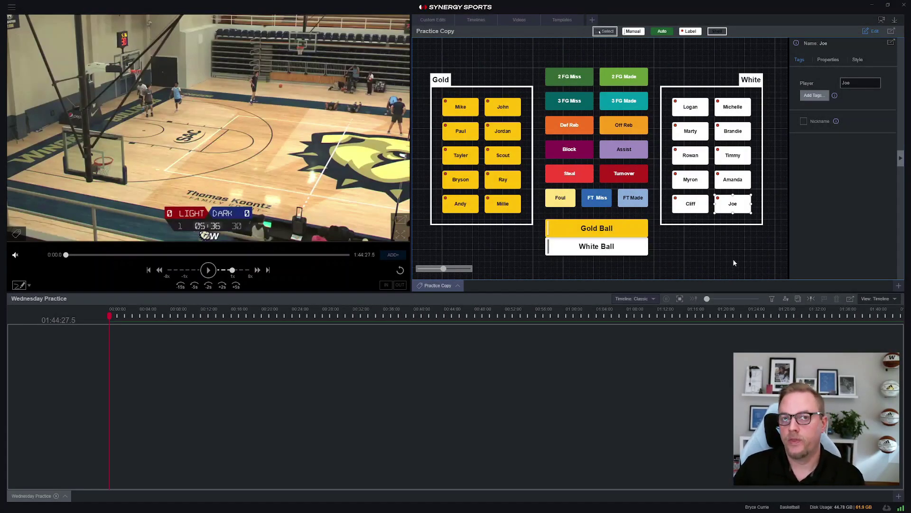
pyautogui.rightClick(472, 114)
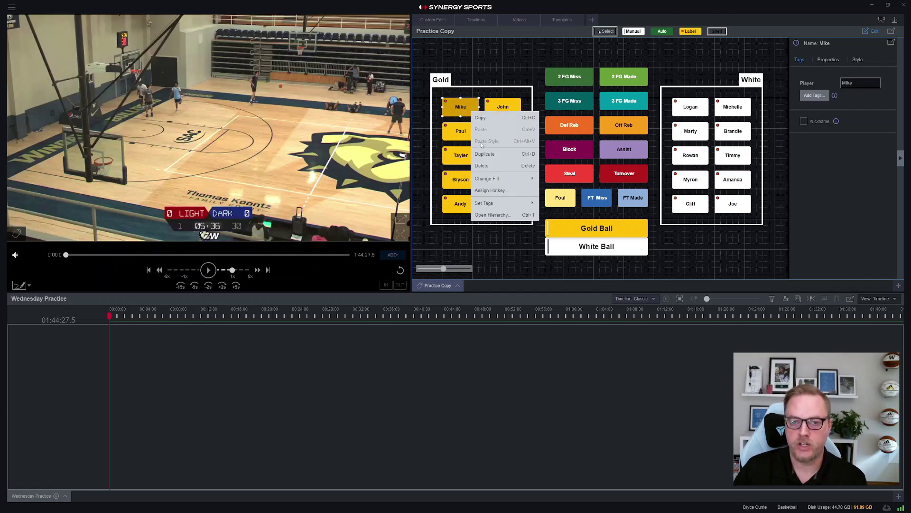
pyautogui.moveTo(492, 202)
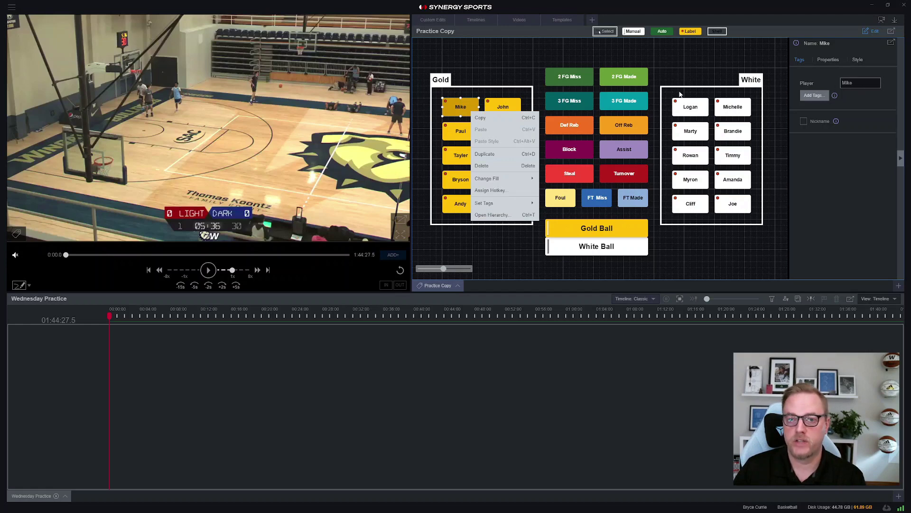
pyautogui.click(577, 84)
pyautogui.rightClick(577, 82)
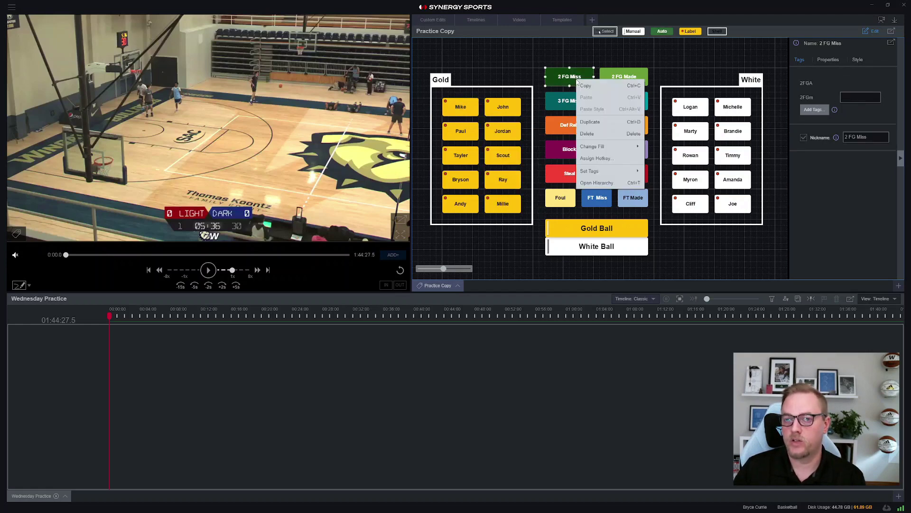
pyautogui.click(585, 70)
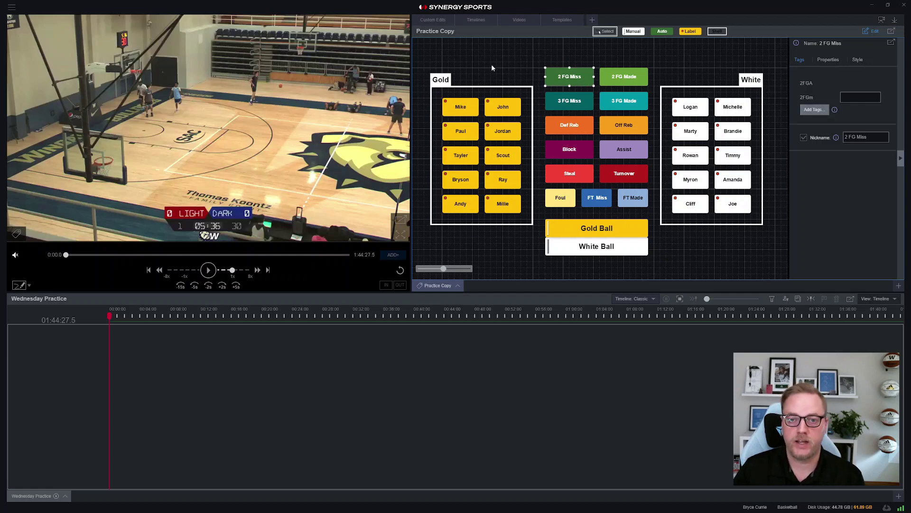
# Step: Open the tag hierarchy of the first player button in the Gold box, browse its existing player tags, and close it
pyautogui.rightClick(468, 110)
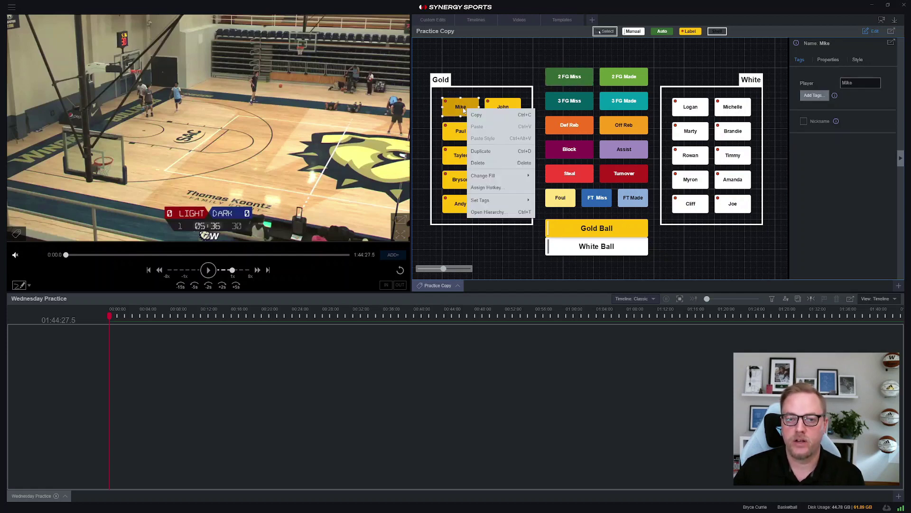
pyautogui.click(503, 212)
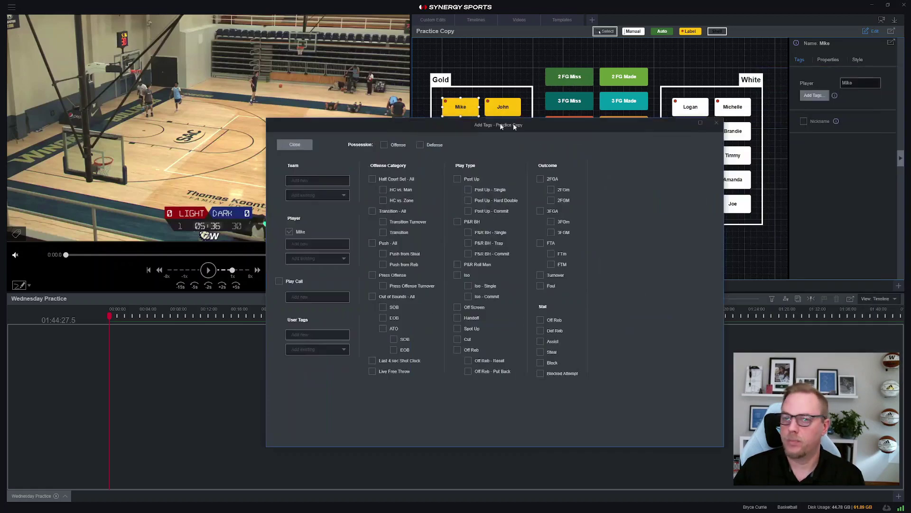
pyautogui.moveTo(514, 126); pyautogui.dragTo(451, 122)
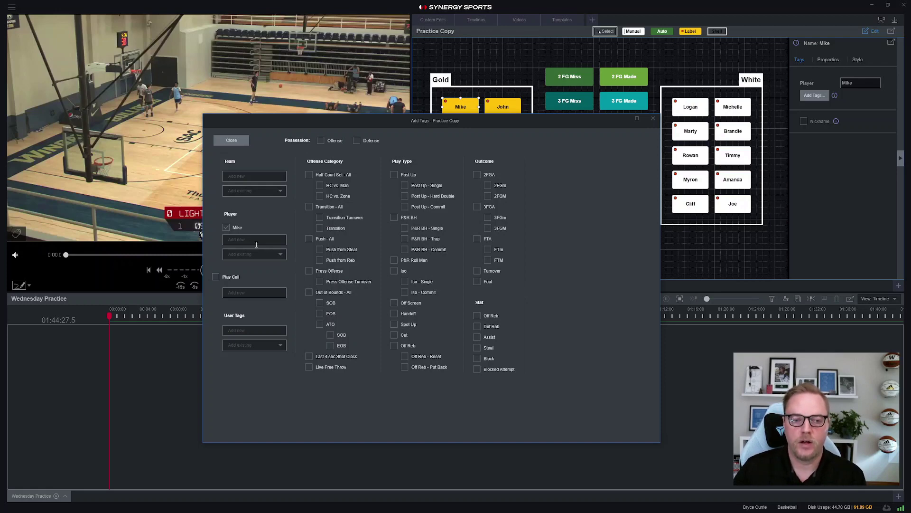
pyautogui.click(247, 256)
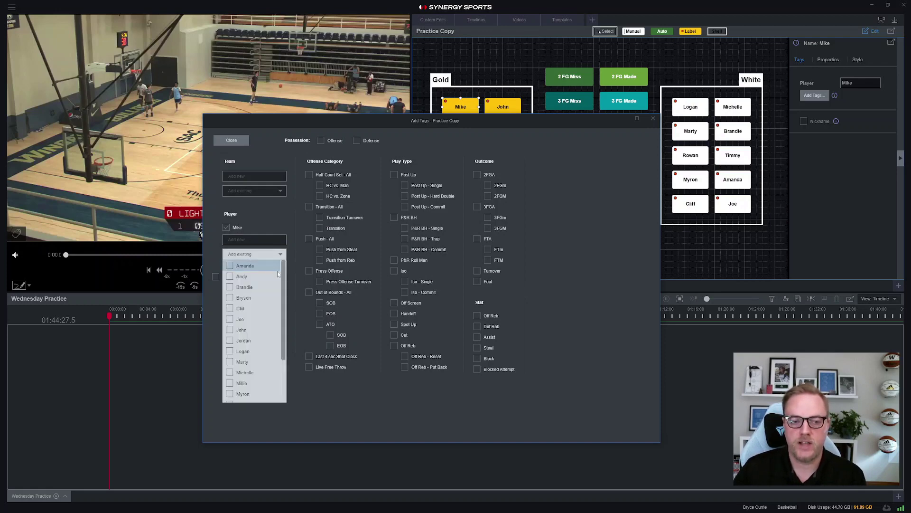
pyautogui.scroll(-3, 286, 328)
pyautogui.scroll(3, 286, 328)
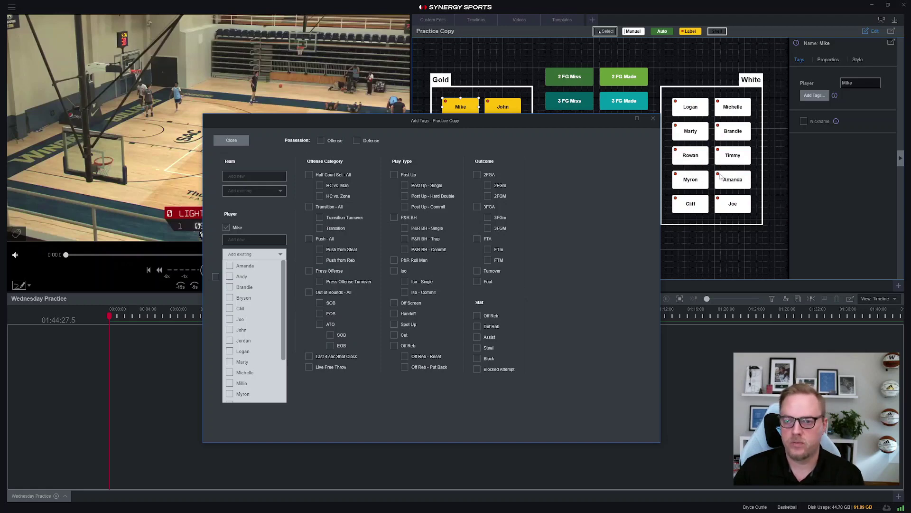
pyautogui.click(715, 159)
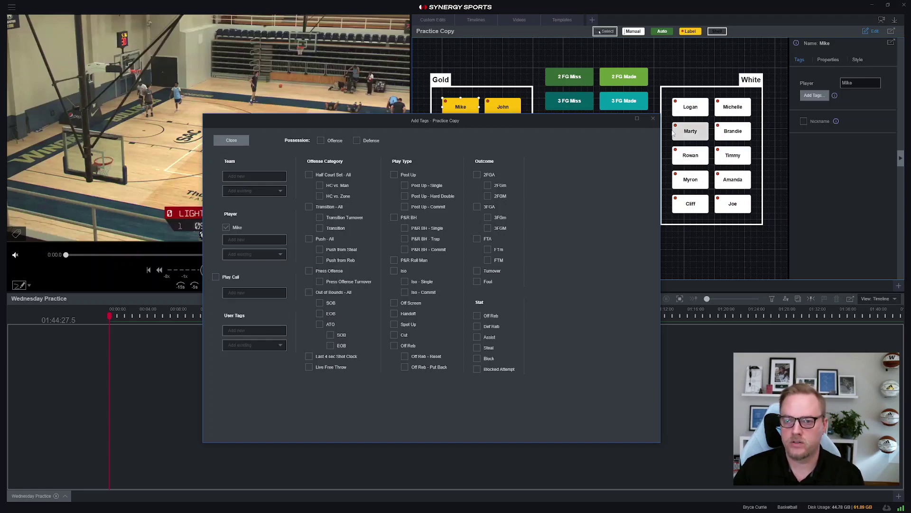
pyautogui.click(653, 118)
# Step: Replace the Player tag of the White box's fourth-row, second-column button with the new player's first name
pyautogui.click(733, 179)
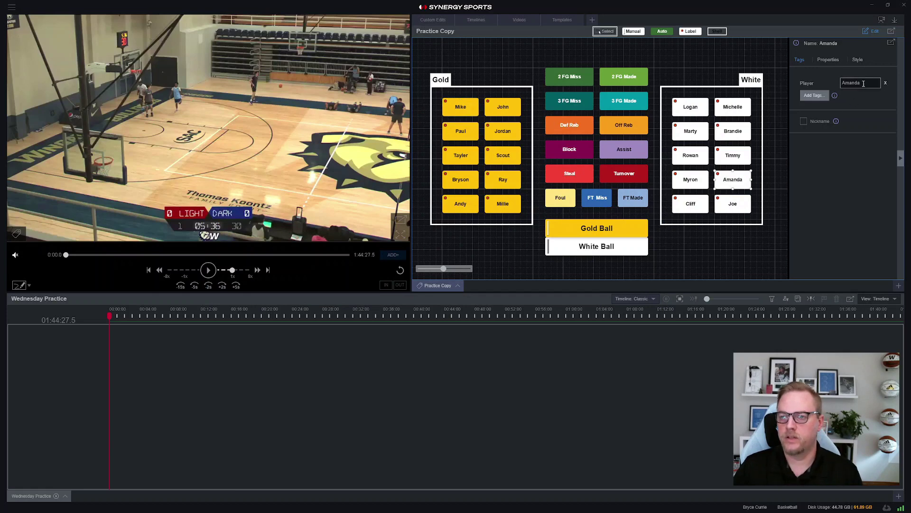
pyautogui.doubleClick(864, 83)
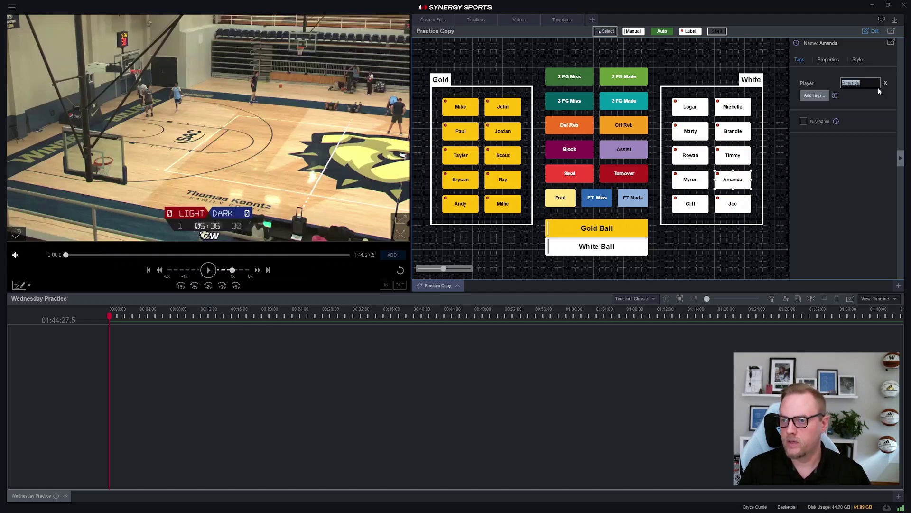
pyautogui.write('Aalia')
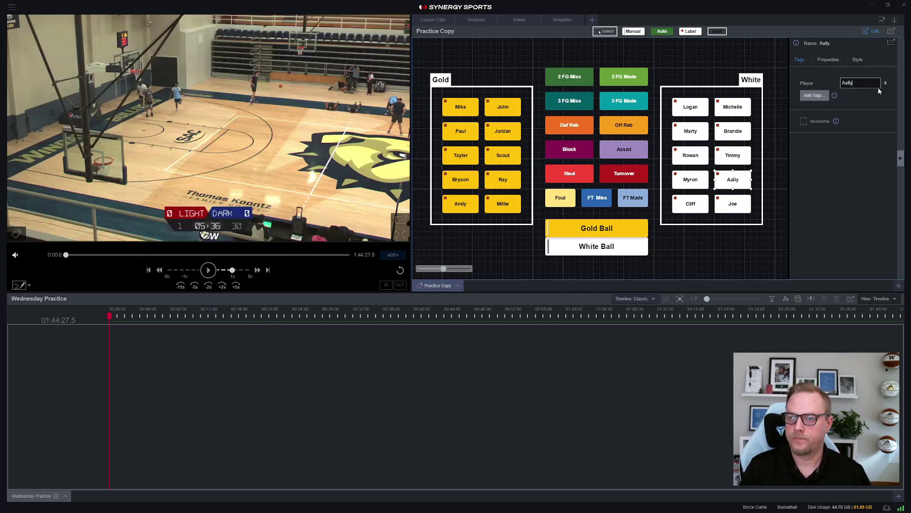
pyautogui.write('ah')
pyautogui.click(713, 62)
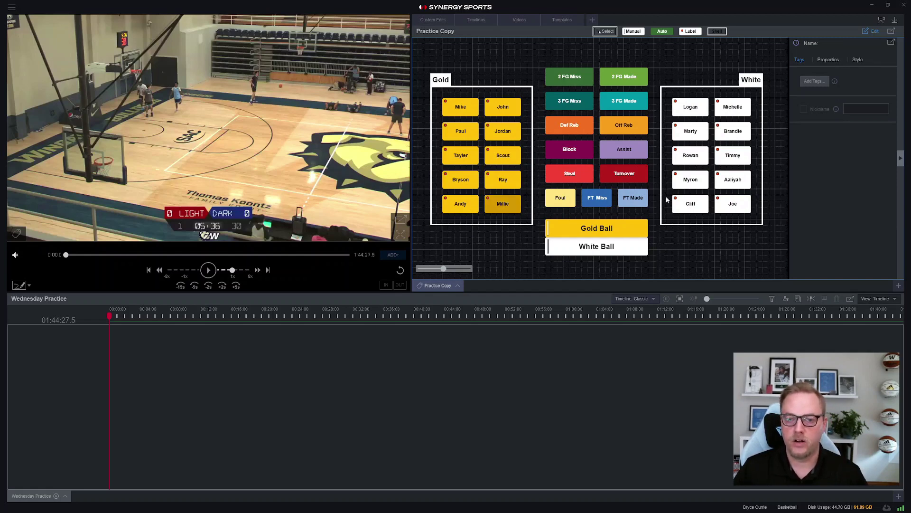
# Step: Open the tag hierarchy of the Gold box's fifth-row, second-column player button and browse its existing Player, Team and User Tags
pyautogui.rightClick(500, 240)
pyautogui.rightClick(496, 210)
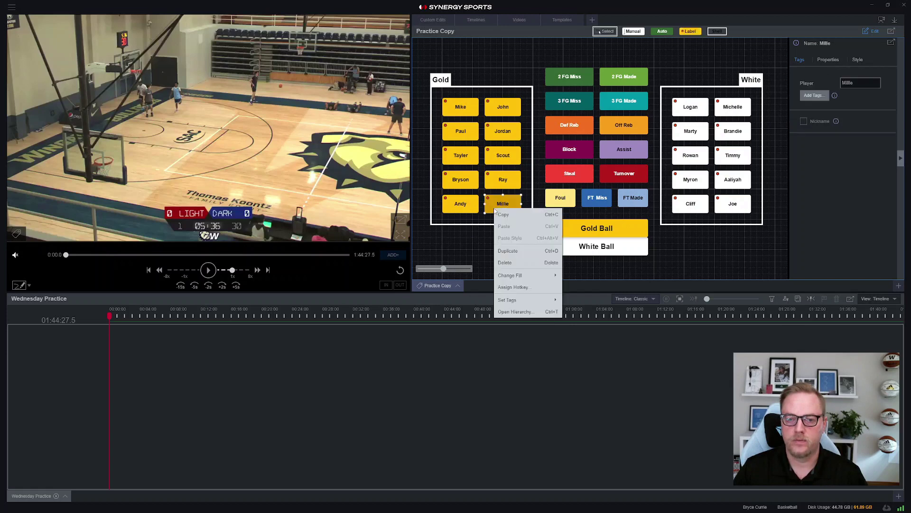
pyautogui.click(523, 310)
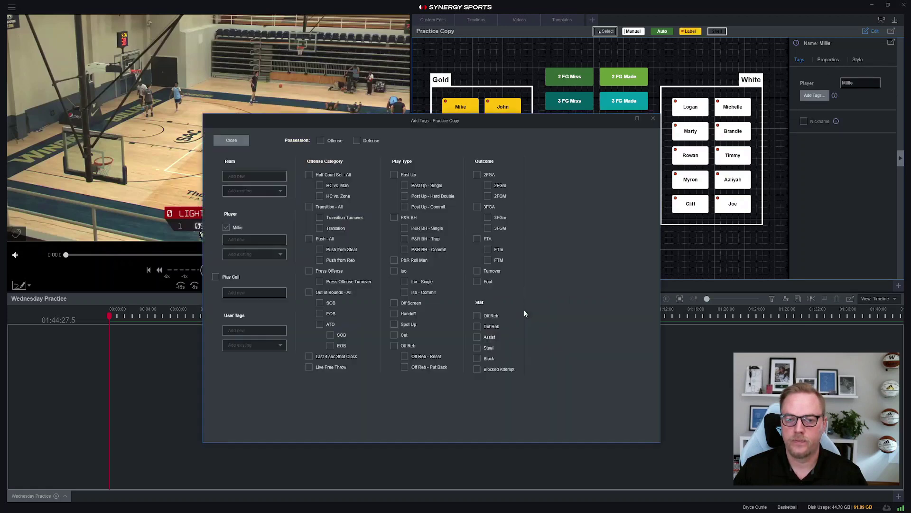
pyautogui.click(275, 254)
pyautogui.scroll(-5, 282, 338)
pyautogui.moveTo(282, 337); pyautogui.dragTo(282, 285)
pyautogui.click(260, 238)
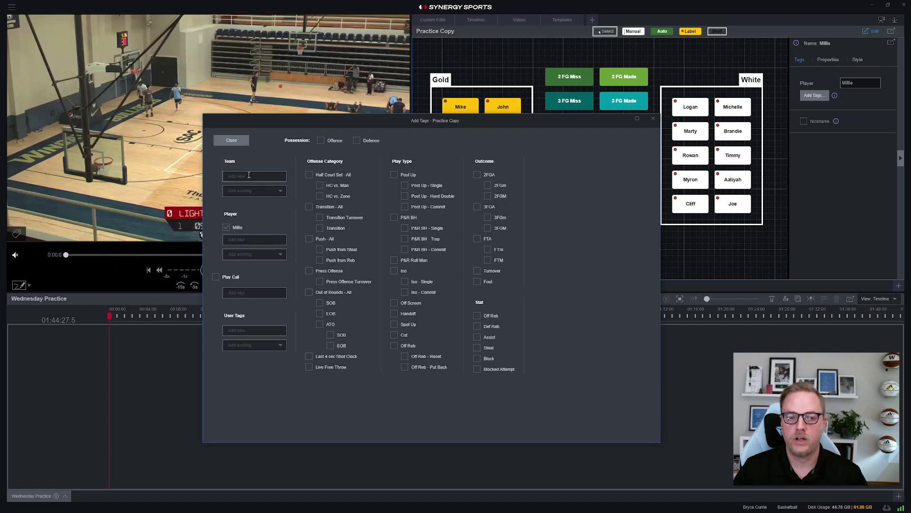
pyautogui.click(260, 190)
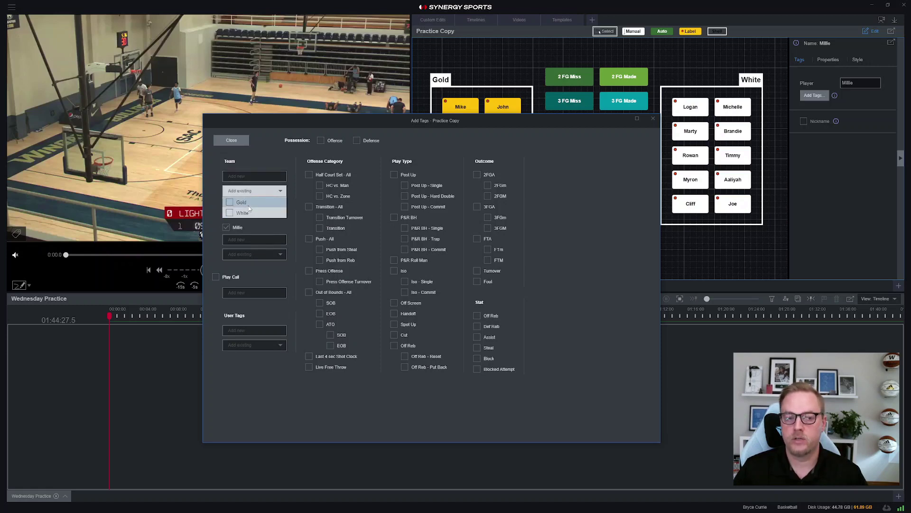
pyautogui.click(273, 155)
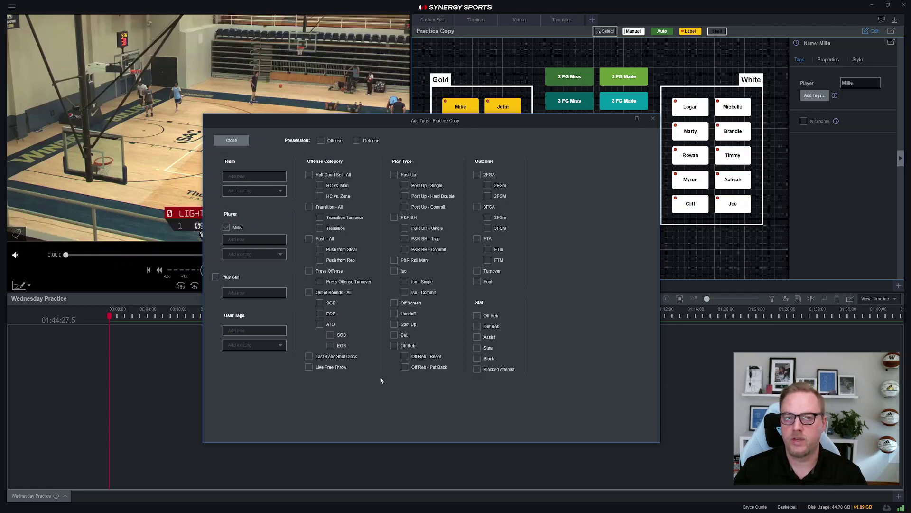
pyautogui.click(281, 346)
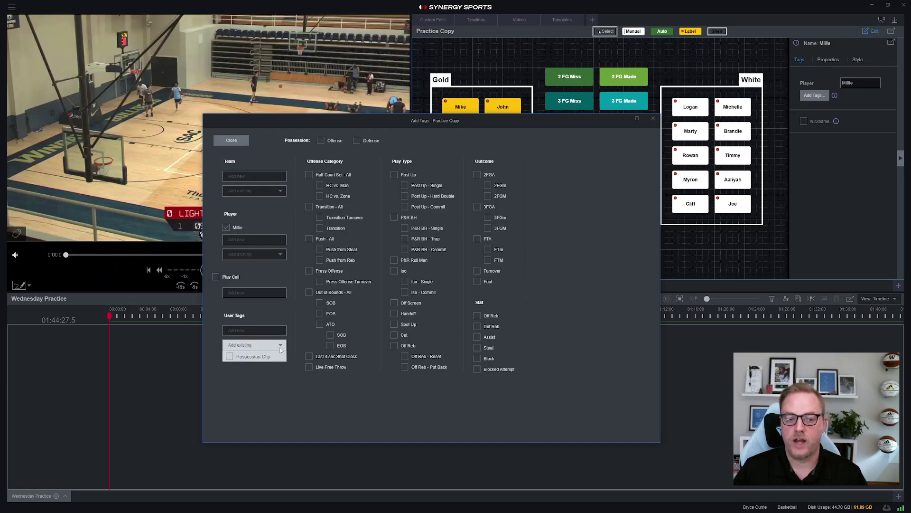
pyautogui.click(270, 319)
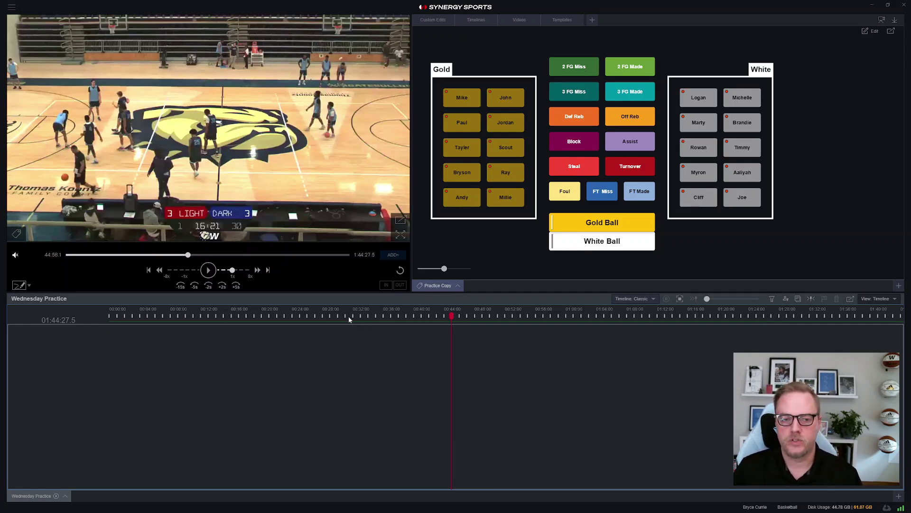
# Step: Play the video and tag a White Ball possession with a 3 FG Miss by the second-row, second-column Gold player and a White Def Reb
pyautogui.click(208, 270)
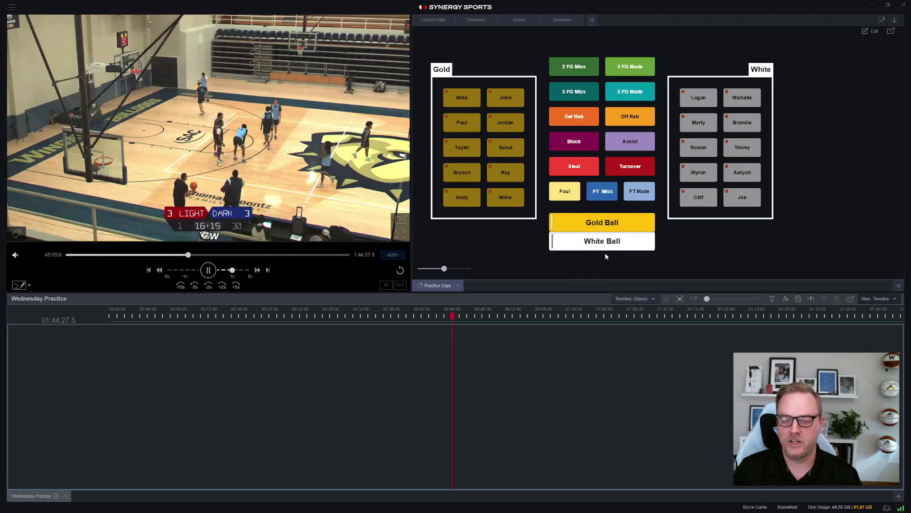
pyautogui.click(615, 245)
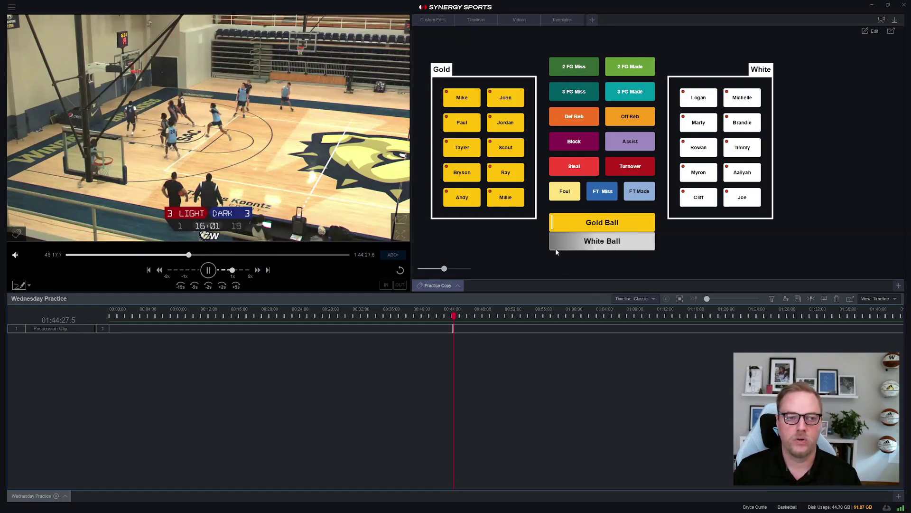
pyautogui.click(574, 92)
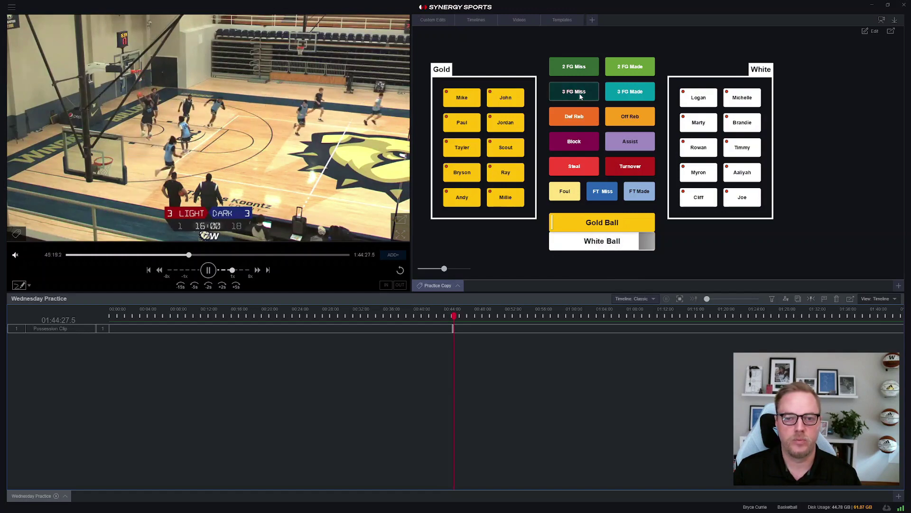
pyautogui.click(510, 125)
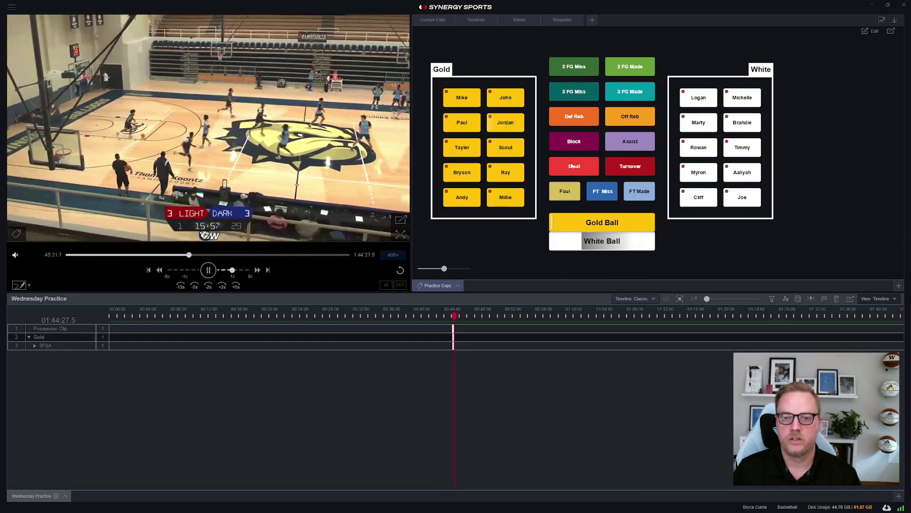
pyautogui.click(574, 116)
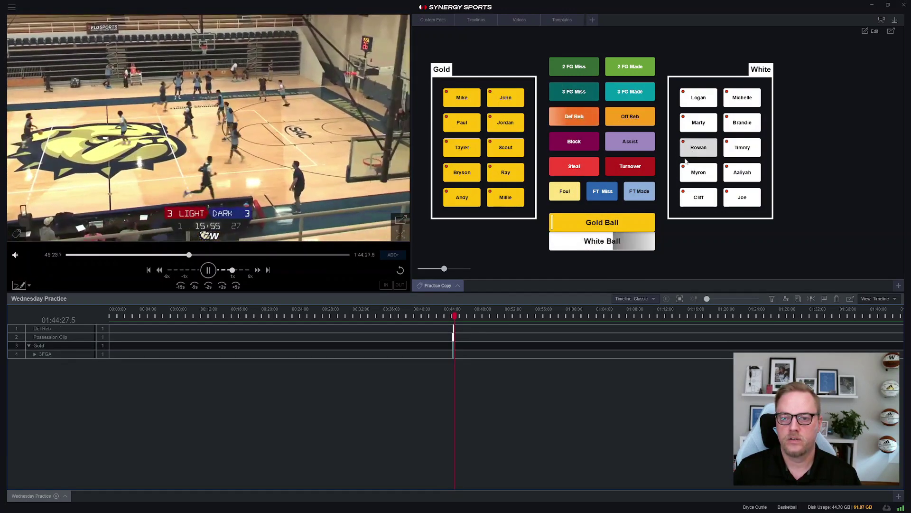
# Step: Tag a Gold Ball possession with a Turnover by the fourth-row, first-column White player and a Steal by the second-row, second-column Gold player
pyautogui.click(633, 215)
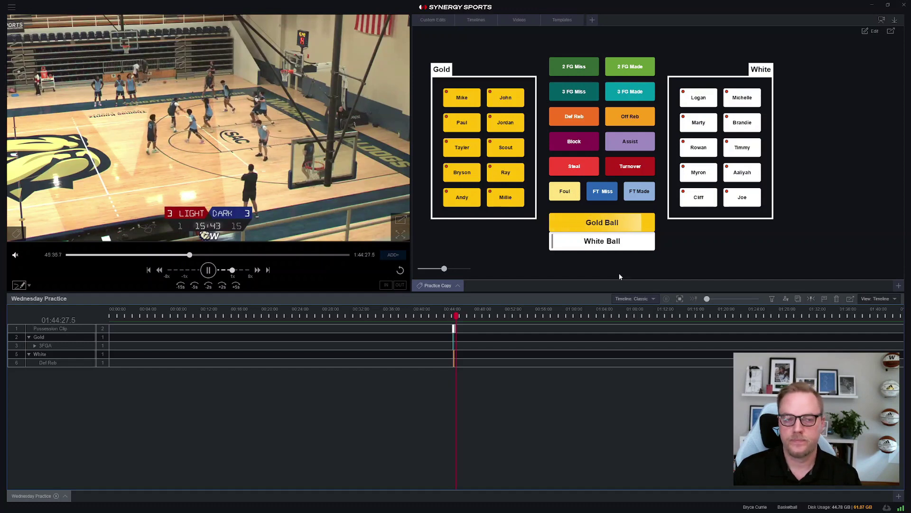
pyautogui.click(636, 167)
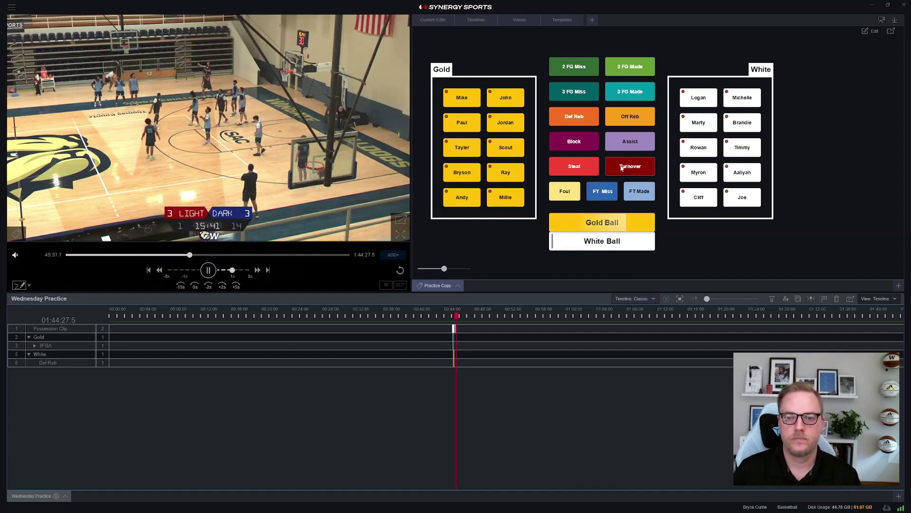
pyautogui.click(692, 173)
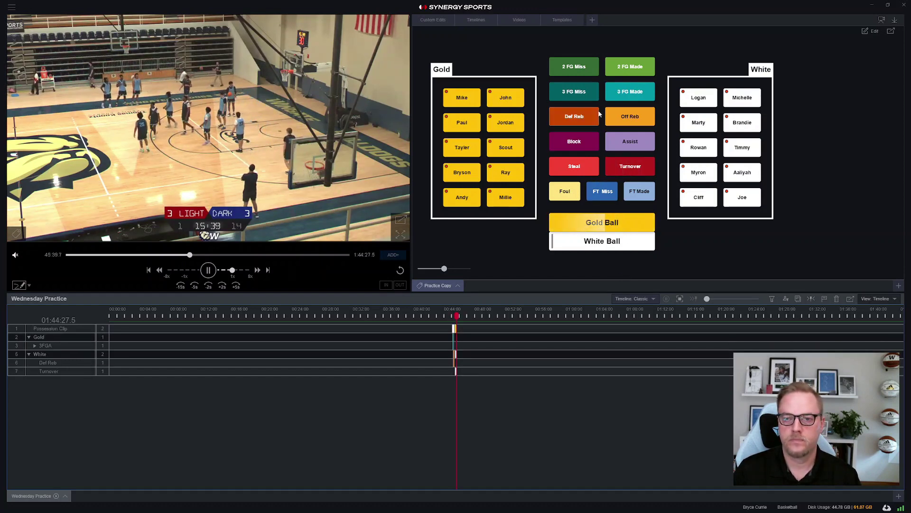
pyautogui.click(575, 166)
pyautogui.click(506, 122)
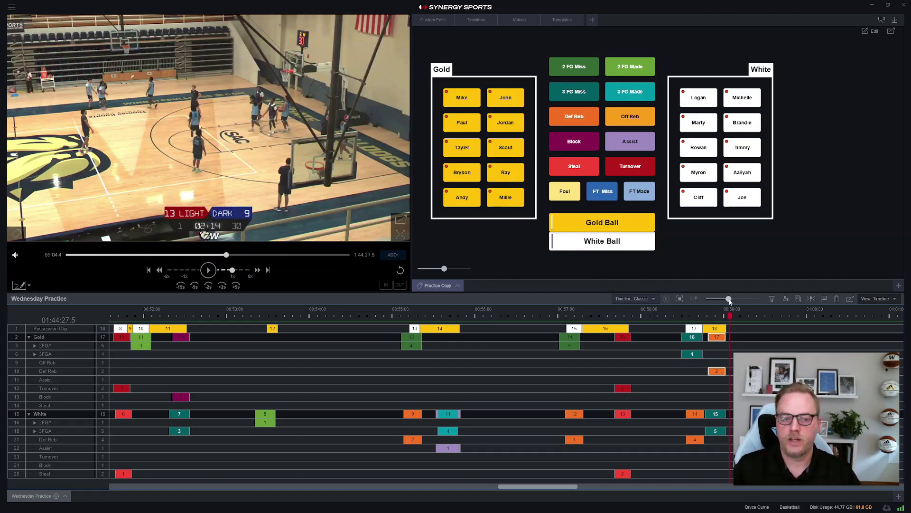
# Step: Play the Gold team's Def Reb clips from the enlarged, zoomed-out timeline and inspect the breakdown of Gold's 3FGA row
pyautogui.moveTo(729, 300)
pyautogui.mouseDown()
pyautogui.moveTo(744, 302)
pyautogui.moveTo(712, 304)
pyautogui.moveTo(722, 301)
pyautogui.mouseUp()
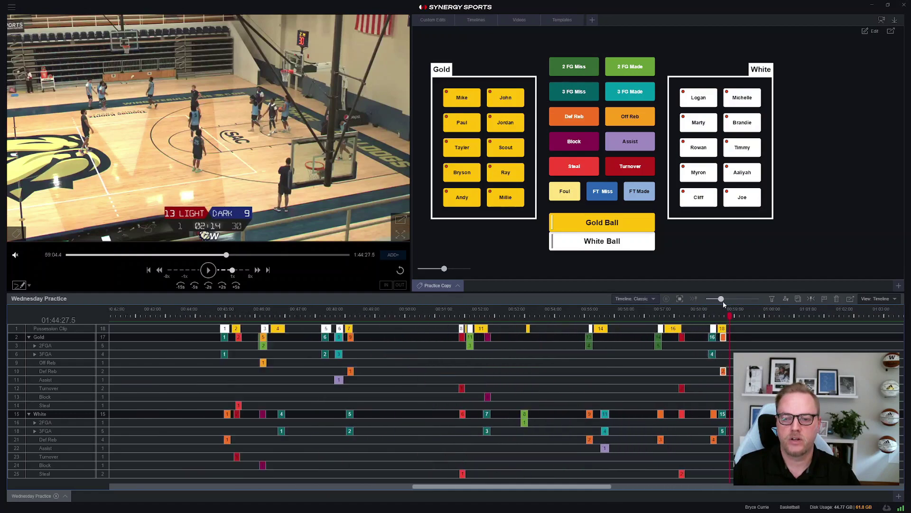
pyautogui.moveTo(115, 293); pyautogui.dragTo(130, 270)
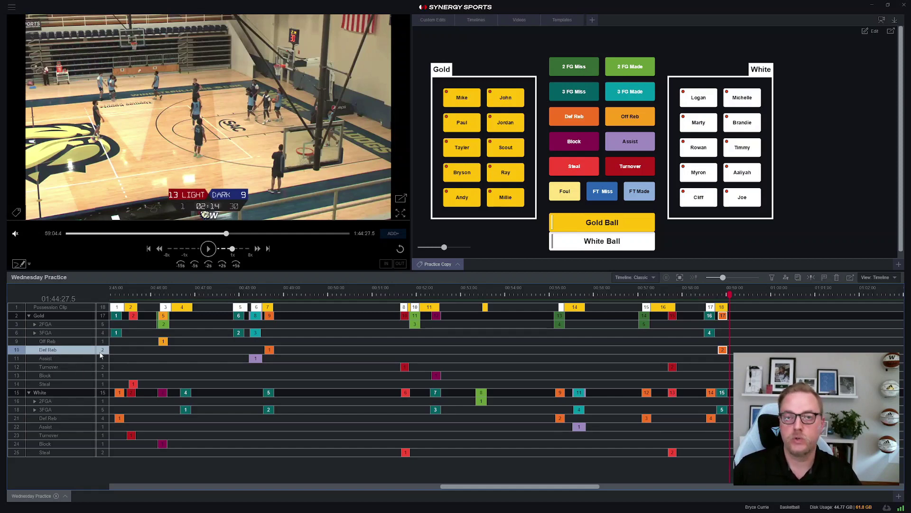
pyautogui.click(44, 352)
pyautogui.doubleClick(44, 352)
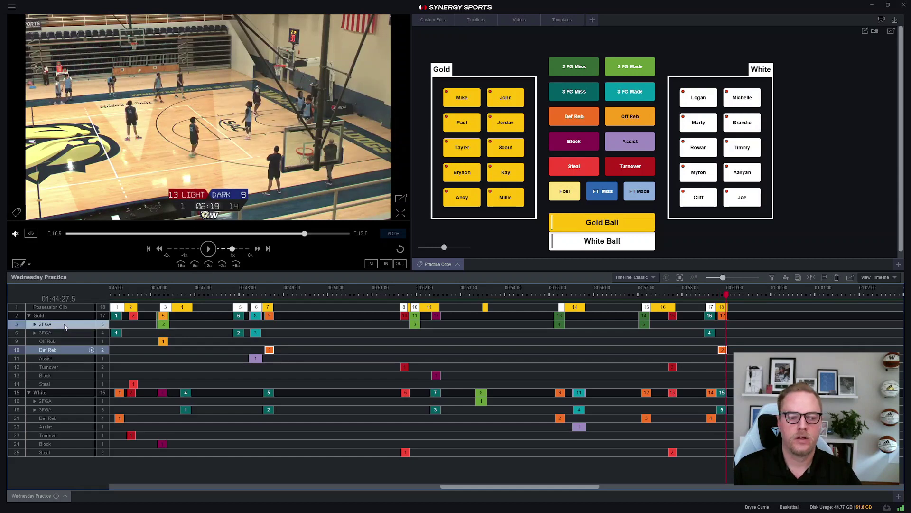
pyautogui.click(34, 333)
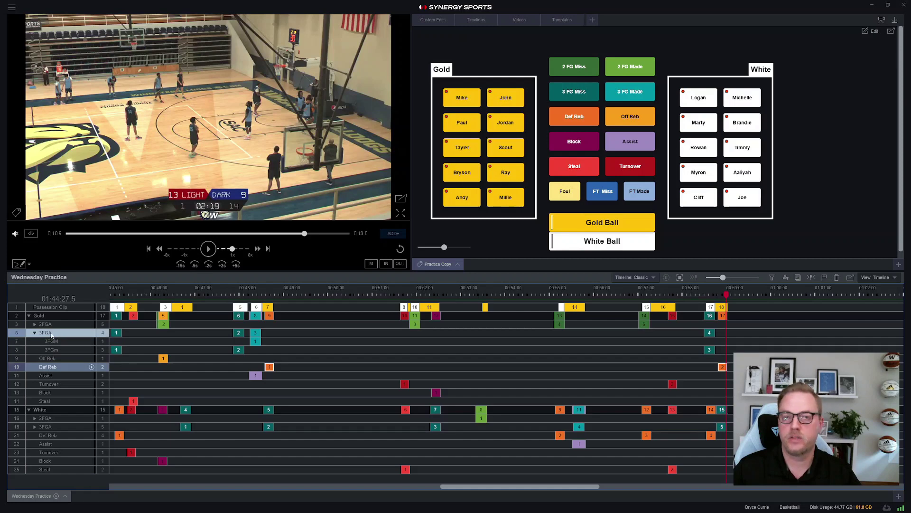
pyautogui.click(34, 333)
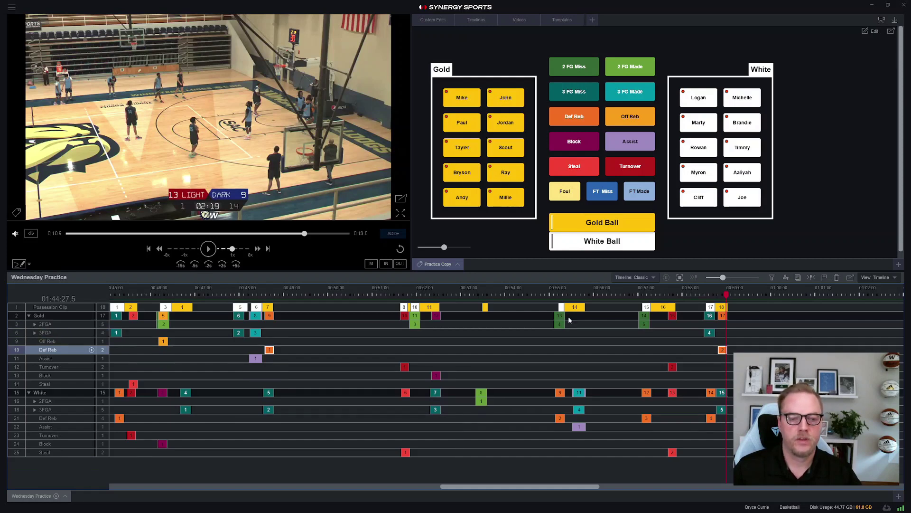
# Step: Play the third-listed Gold player's FGA clips from the Matrix view, pause them, and return Wednesday Practice to the Timeline view
pyautogui.click(888, 278)
pyautogui.click(868, 309)
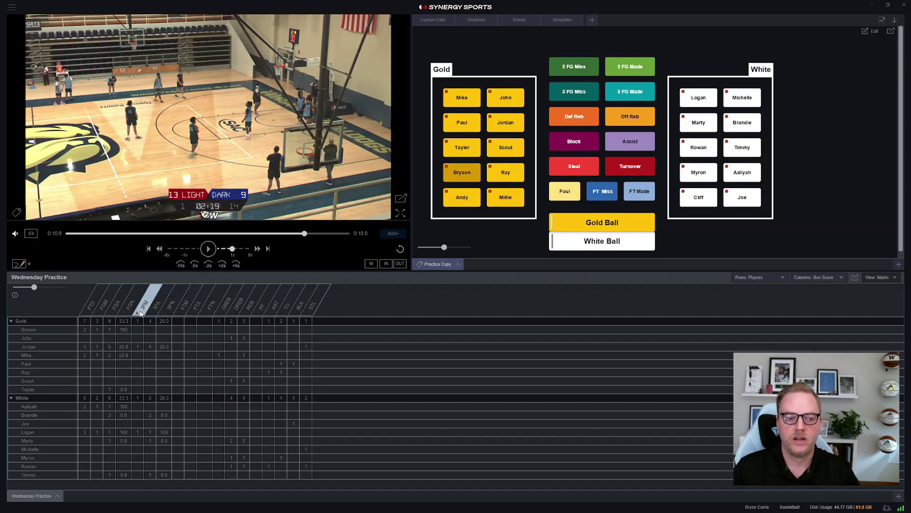
pyautogui.click(110, 348)
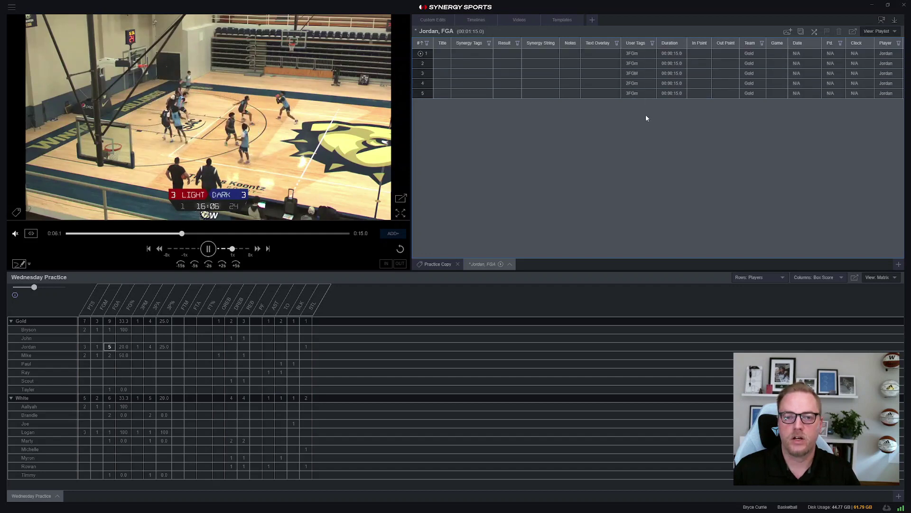
pyautogui.click(209, 249)
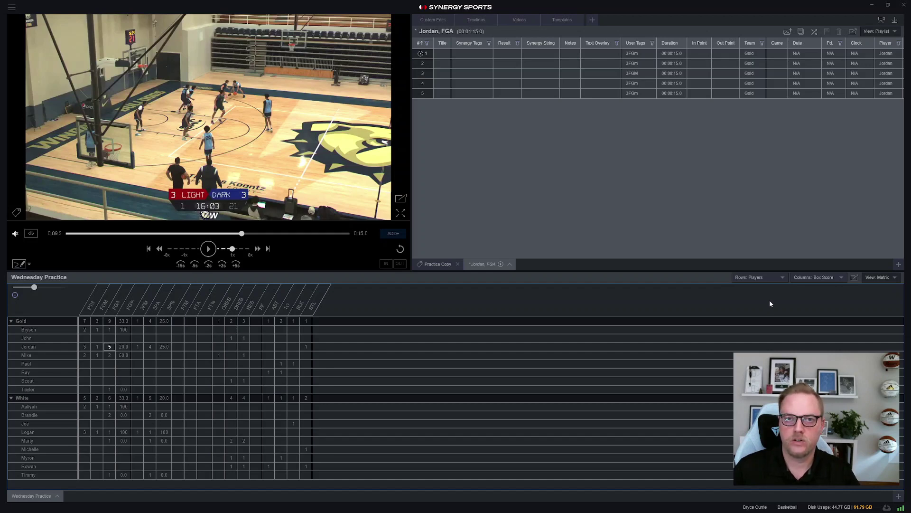
pyautogui.click(880, 280)
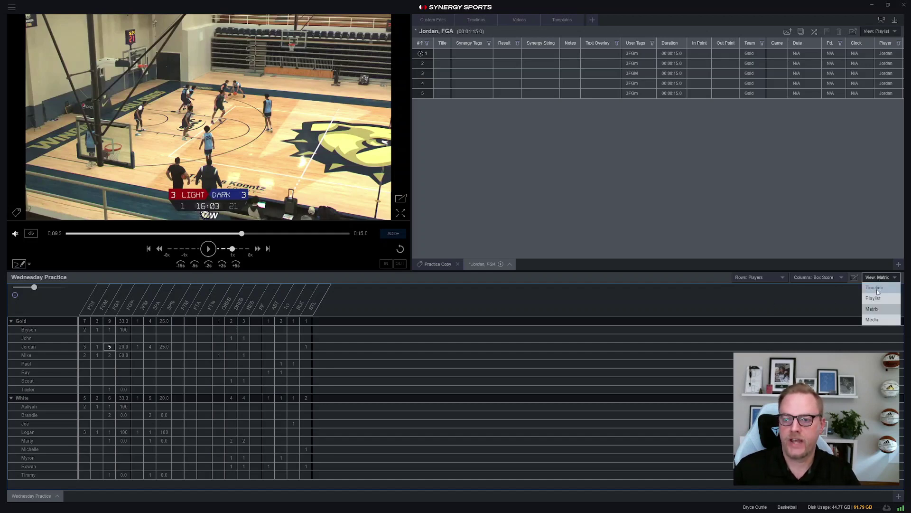
pyautogui.click(875, 288)
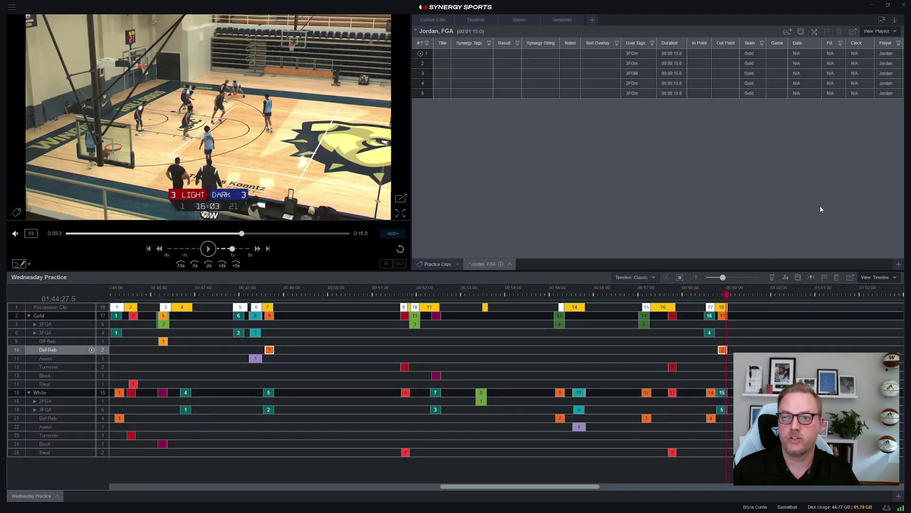
# Step: Open Wednesday Practice a second time in the Lower Right pane as a Playlist, sorted by clip number in descending order
pyautogui.click(475, 21)
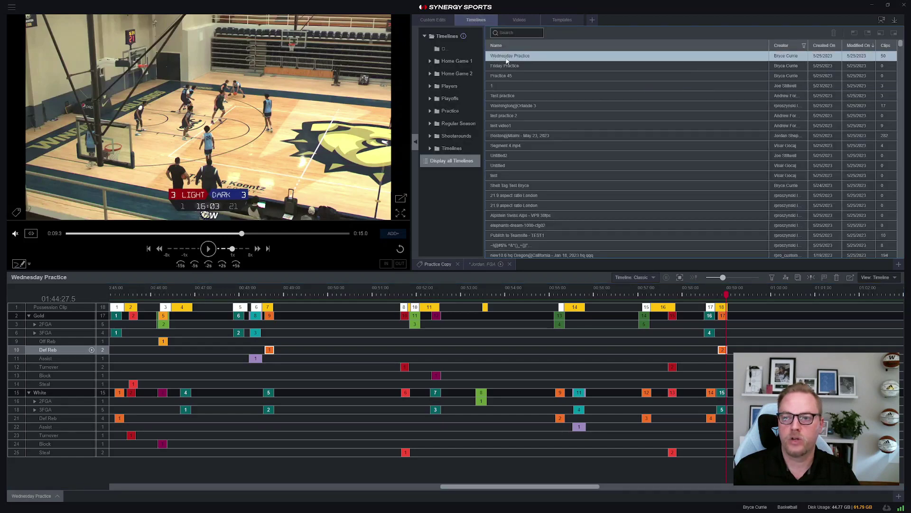
pyautogui.rightClick(507, 61)
pyautogui.moveTo(522, 65)
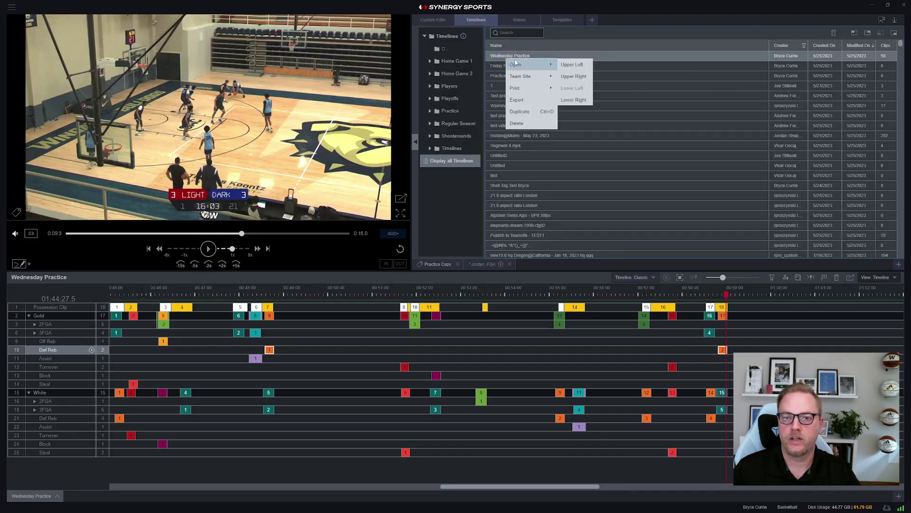
pyautogui.click(574, 100)
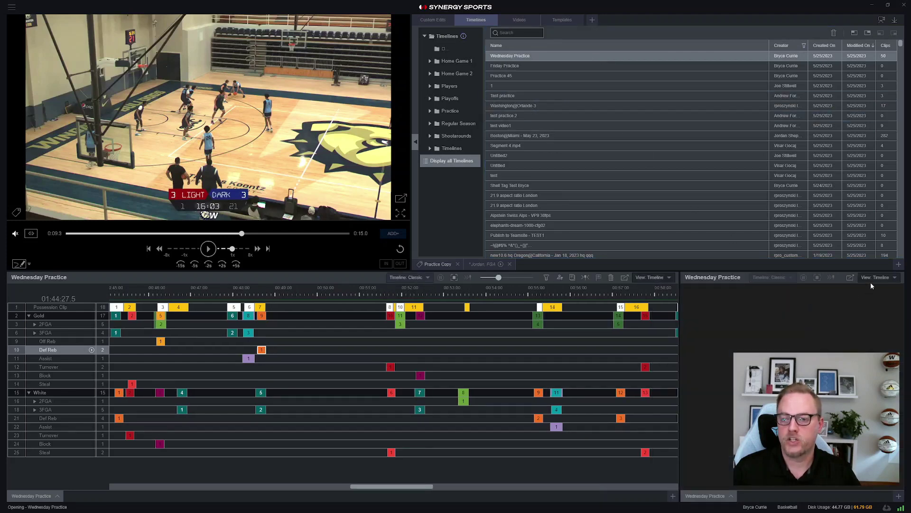
pyautogui.click(877, 277)
pyautogui.click(875, 302)
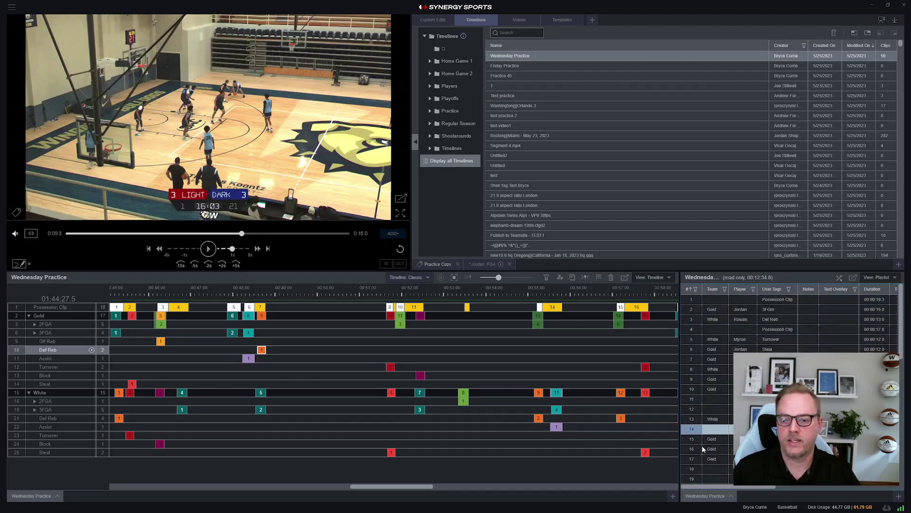
pyautogui.click(688, 290)
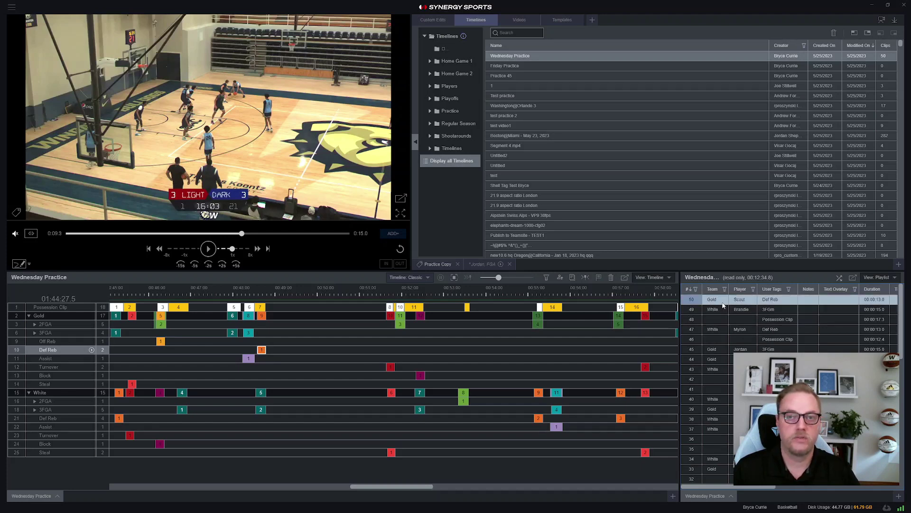
# Step: Move playback past the last tagged clip on the Wednesday Practice timeline and bring the Practice Copy template back into view
pyautogui.moveTo(425, 490); pyautogui.dragTo(444, 490)
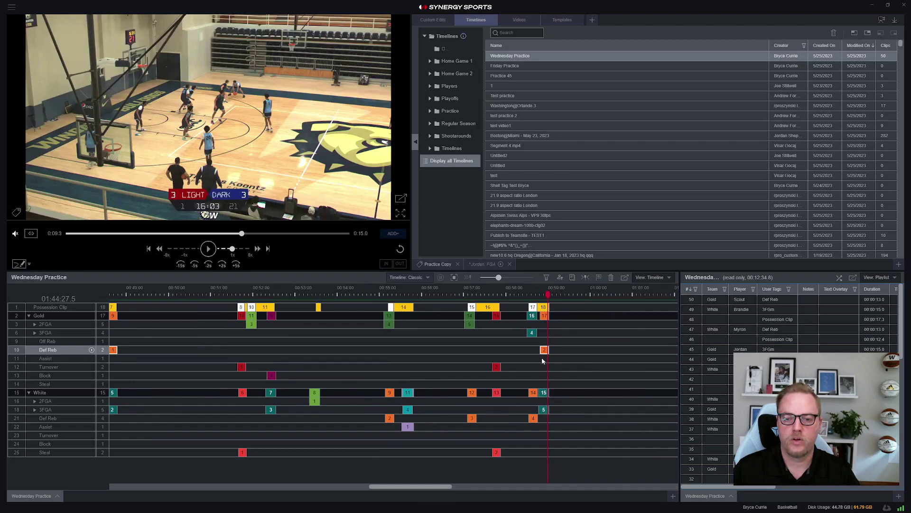
pyautogui.click(557, 296)
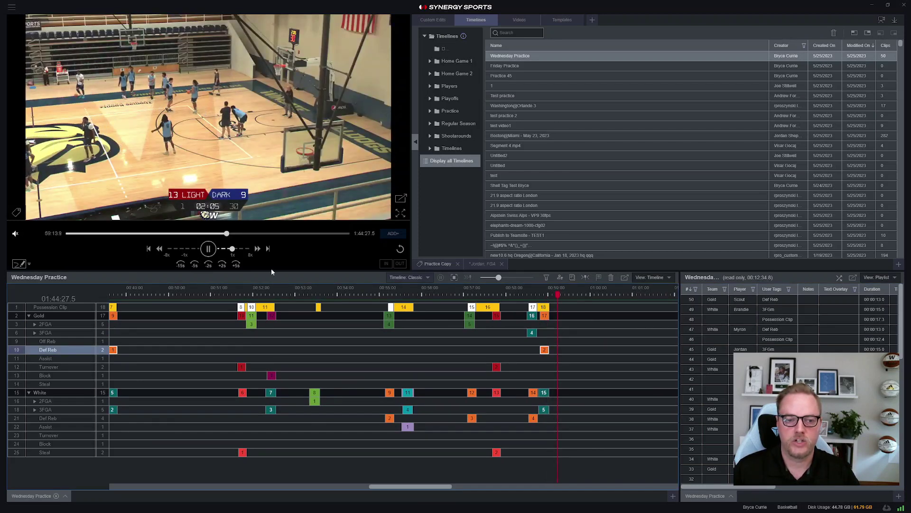
pyautogui.click(236, 266)
pyautogui.click(583, 295)
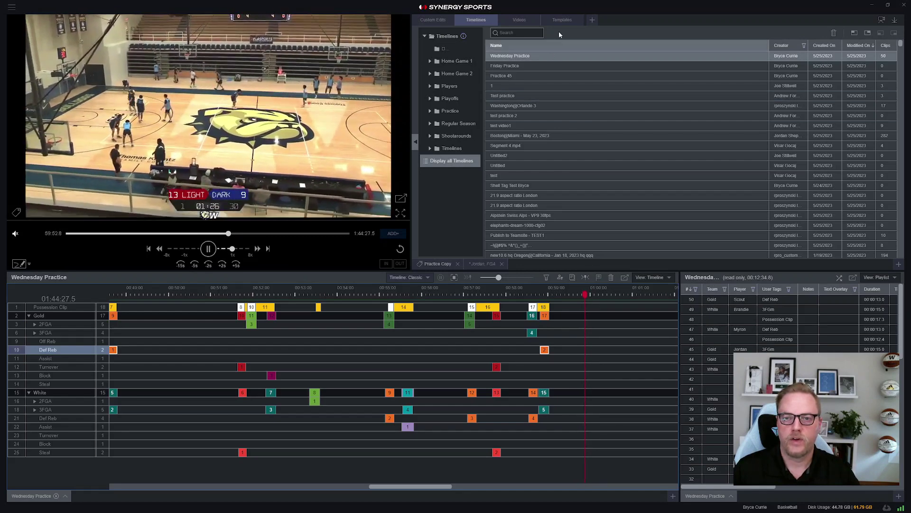
pyautogui.click(446, 265)
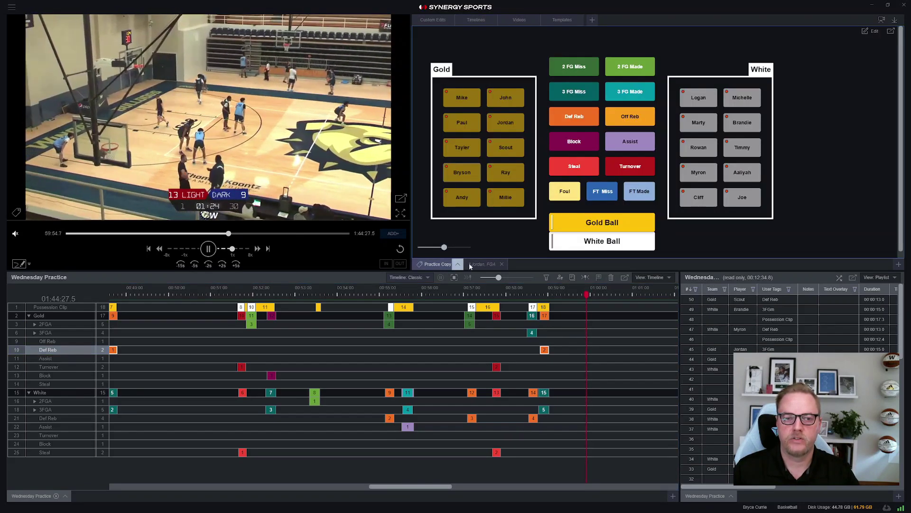
# Step: Tag a White Ball possession and a 2 FG Made for the Gold player in the second row's second column, and pause the video
pyautogui.click(616, 242)
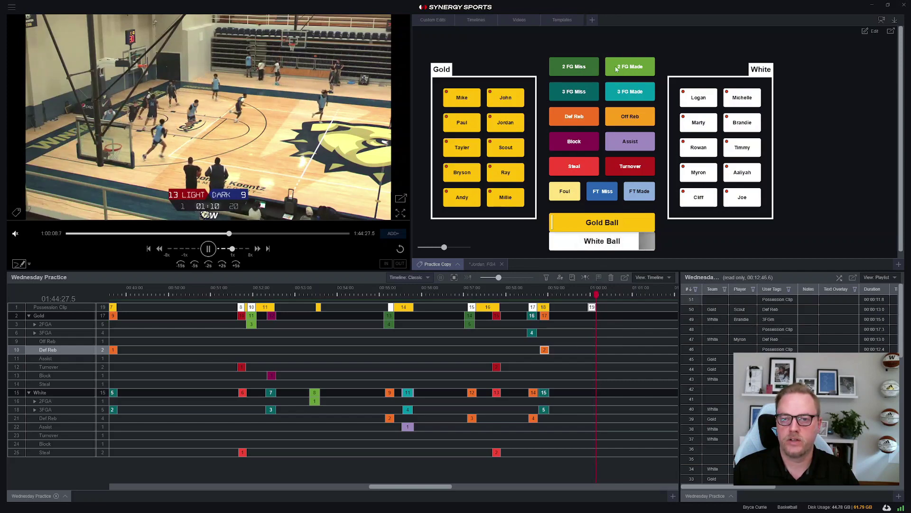
pyautogui.press('2')
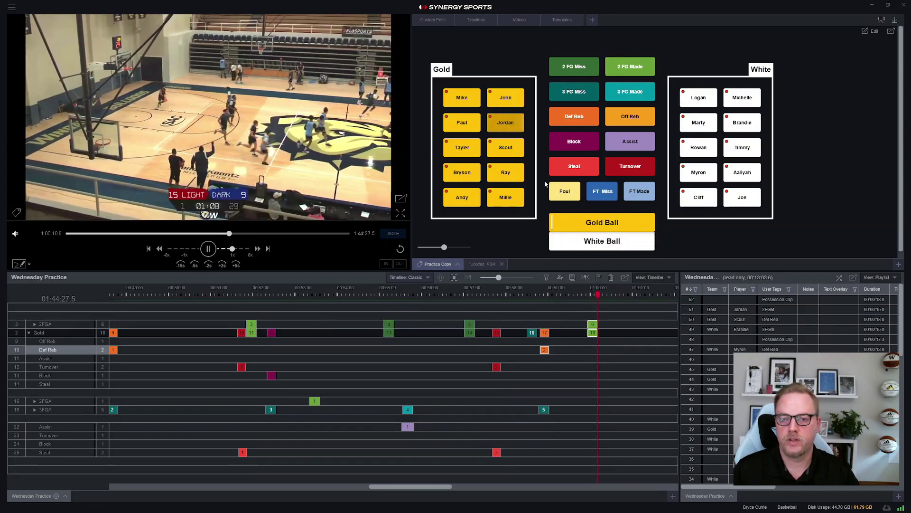
pyautogui.click(502, 124)
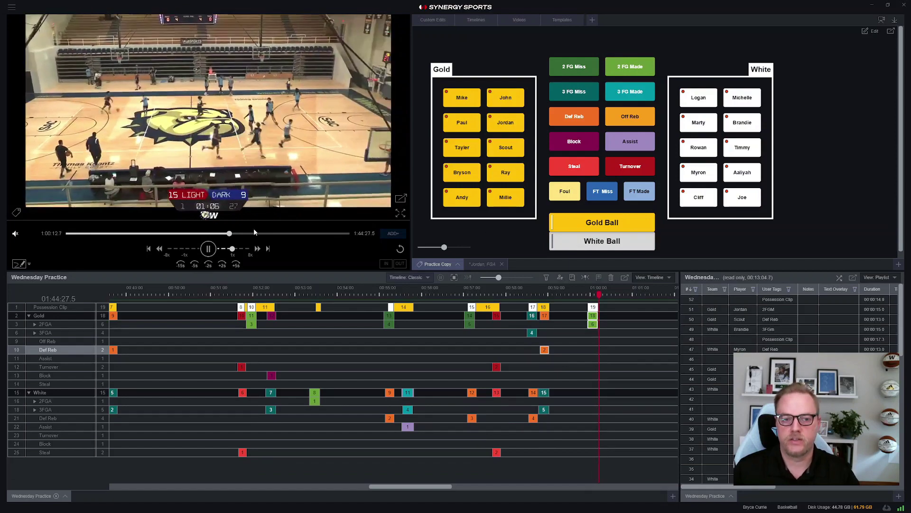
pyautogui.press('space')
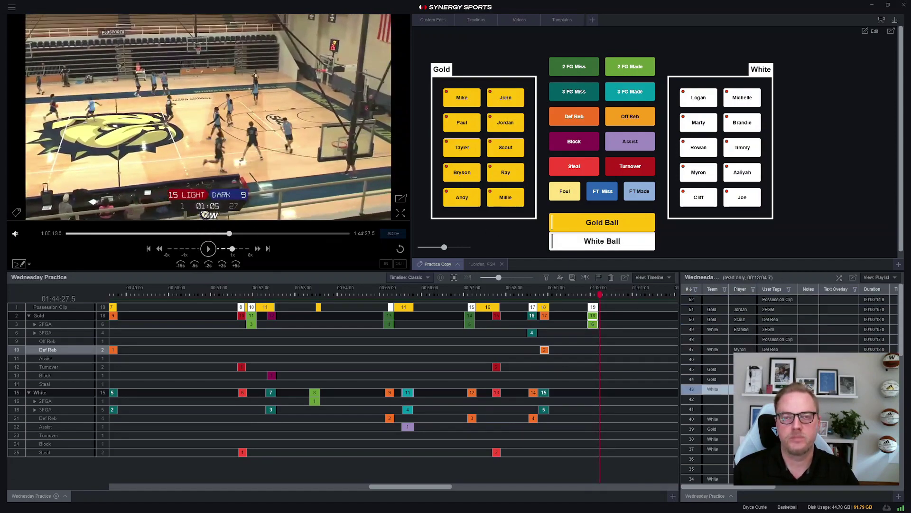
pyautogui.click(789, 340)
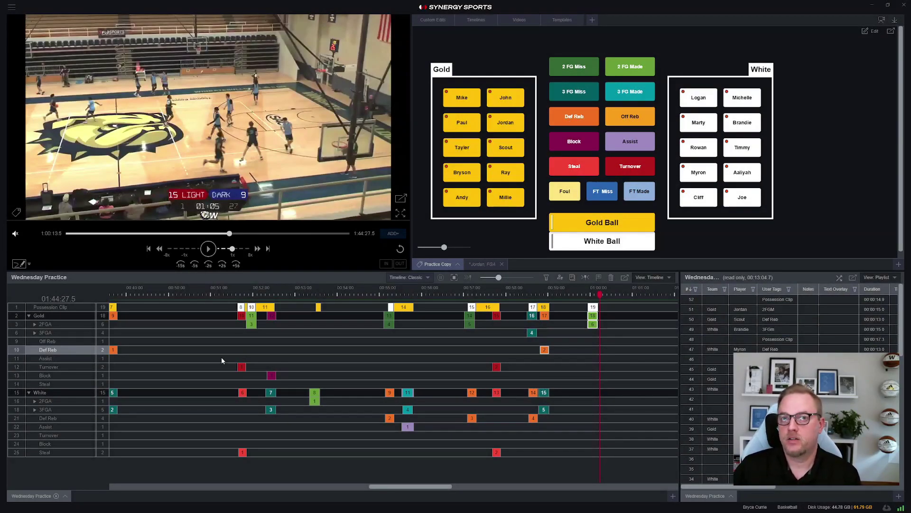
# Step: Preview the printable Box Score report for the Wednesday Practice timeline and enlarge its page
pyautogui.click(66, 496)
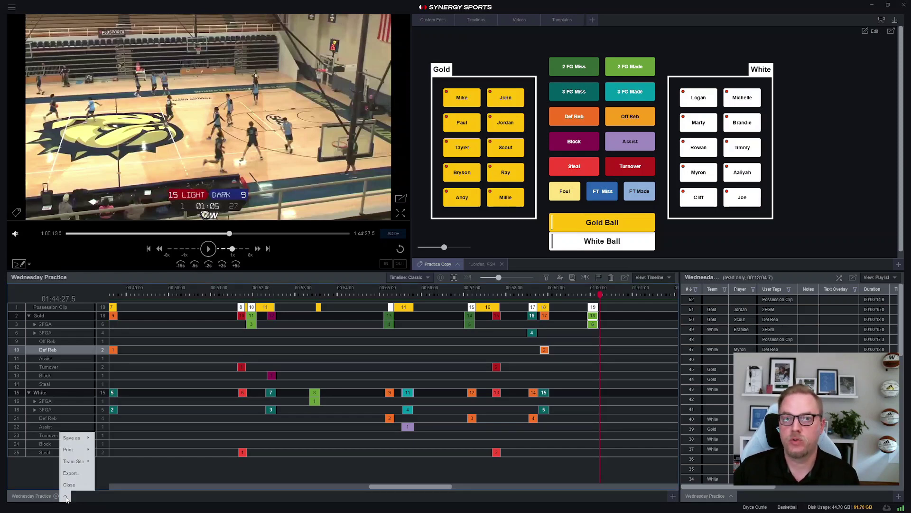
pyautogui.moveTo(79, 451)
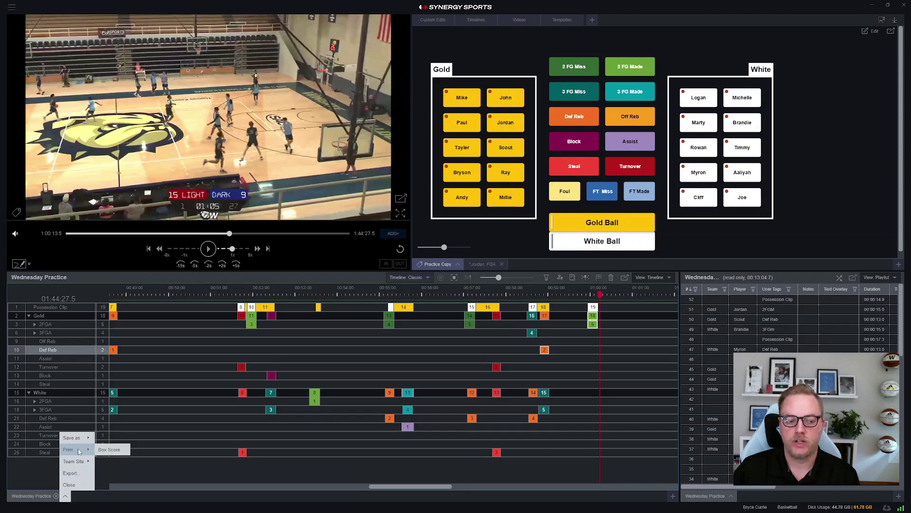
pyautogui.click(108, 450)
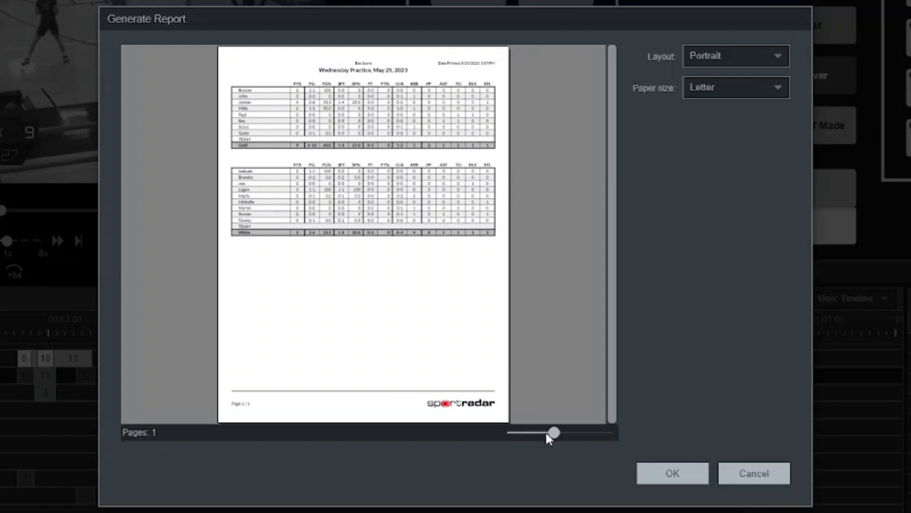
pyautogui.moveTo(553, 432); pyautogui.dragTo(591, 433)
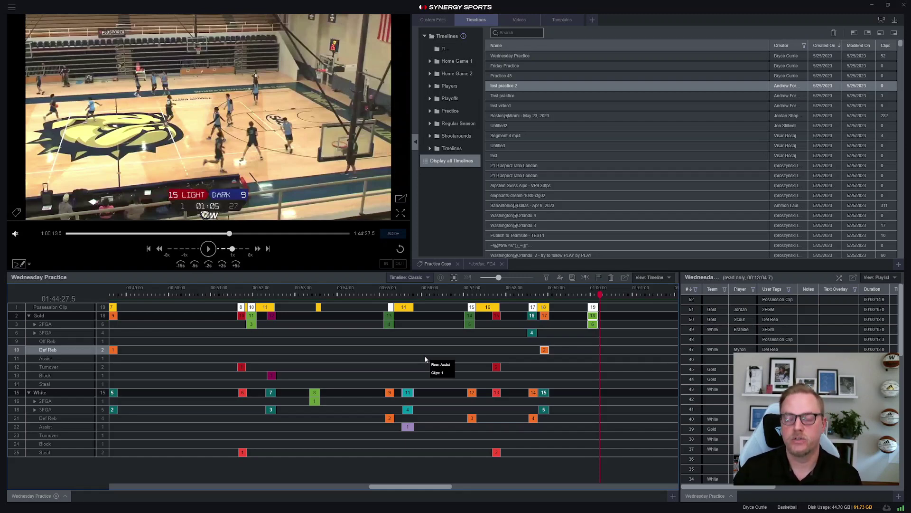
# Step: Publish the Wednesday Practice timeline to the Team Site and acknowledge the notice
pyautogui.click(65, 495)
pyautogui.moveTo(72, 465)
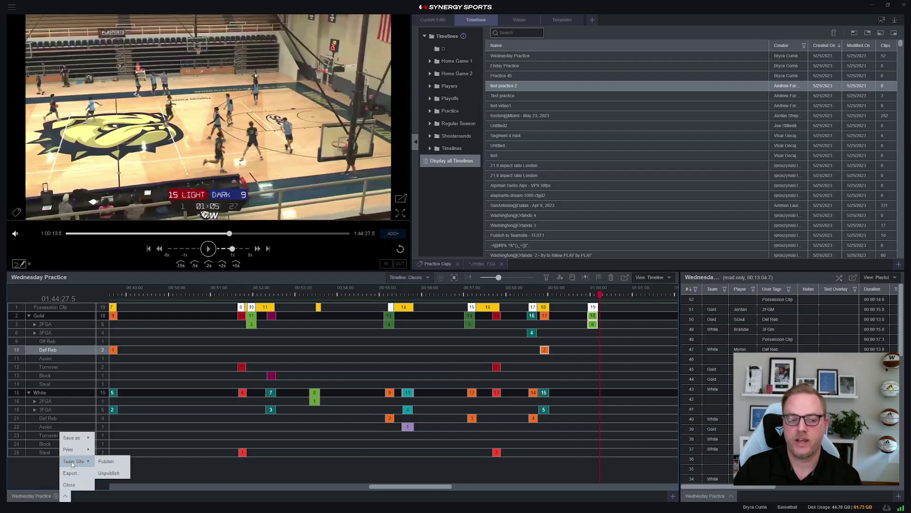
pyautogui.click(107, 459)
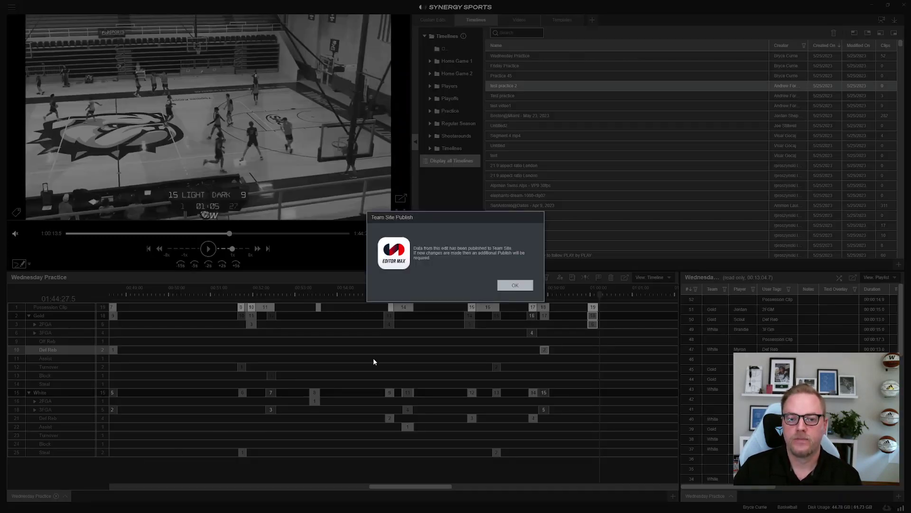
pyautogui.click(510, 286)
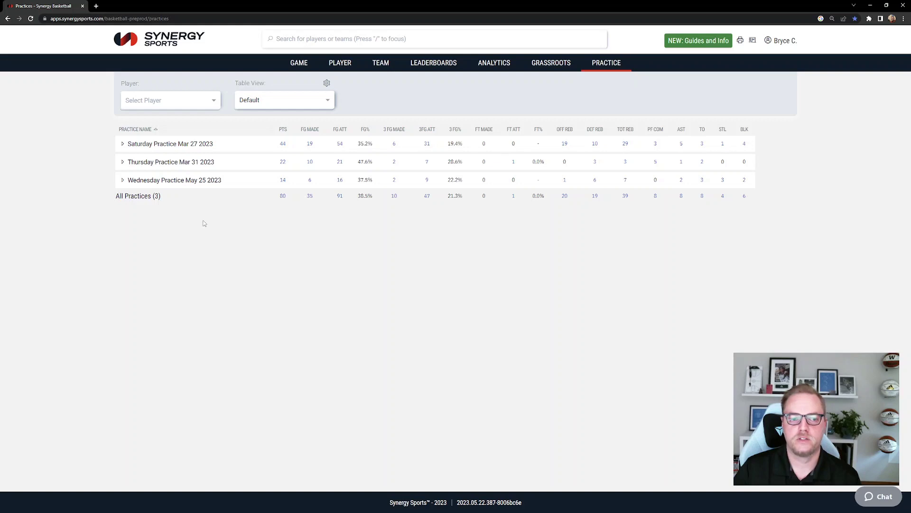
# Step: On the Synergy website, expand Wednesday Practice May 25 2023, filter the practice stats by its first-listed player, and return to the editor
pyautogui.click(122, 181)
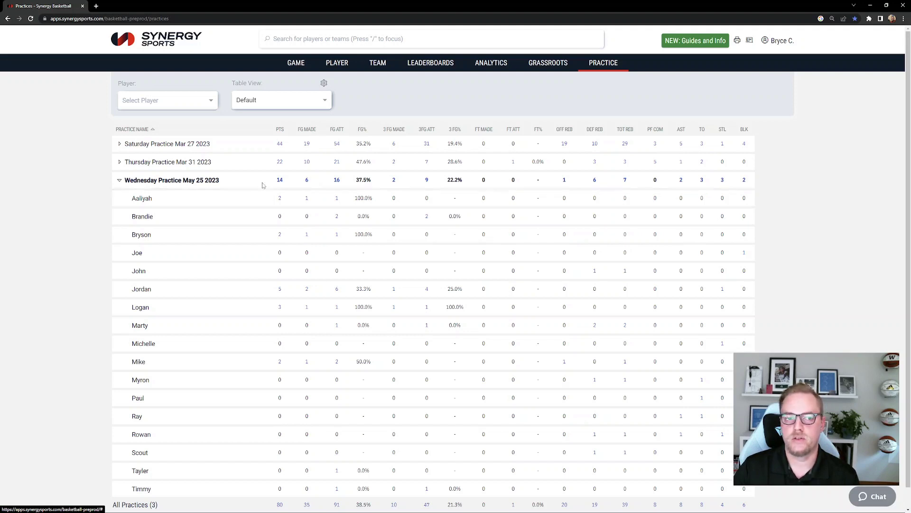
pyautogui.click(188, 106)
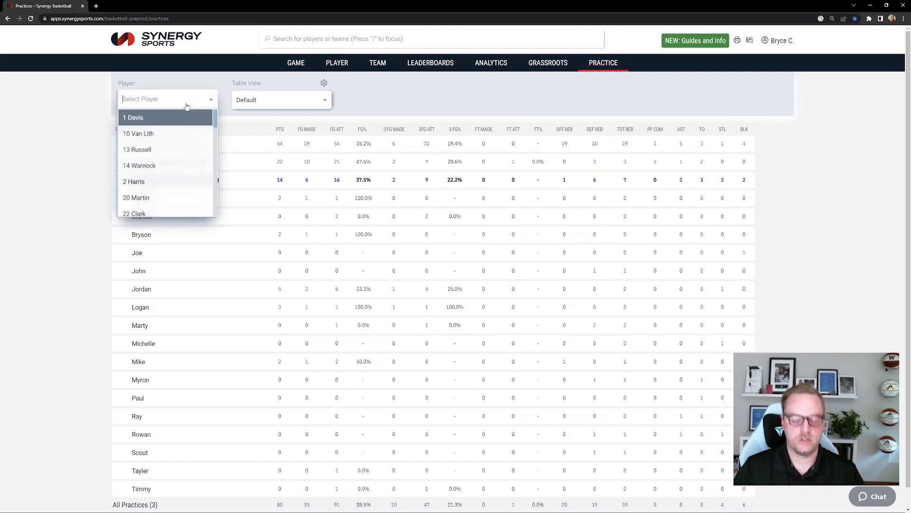
pyautogui.write('aal')
pyautogui.click(186, 117)
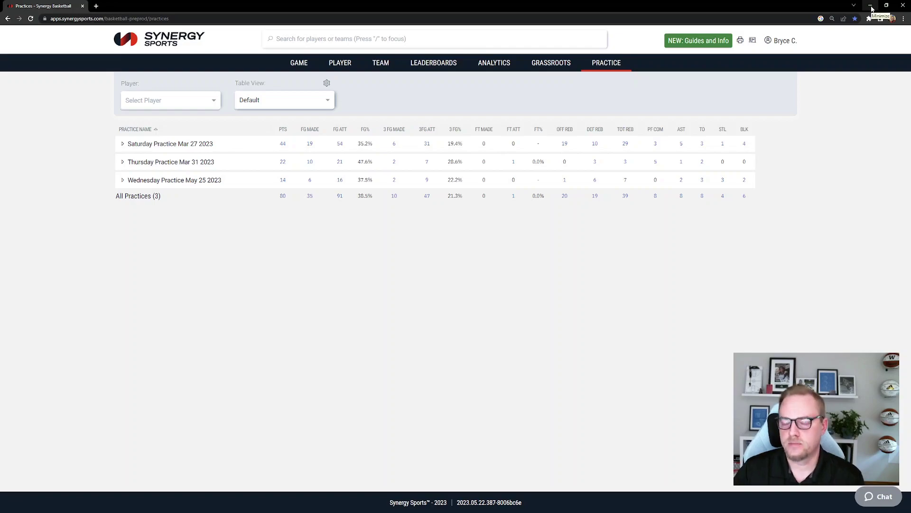
pyautogui.click(872, 6)
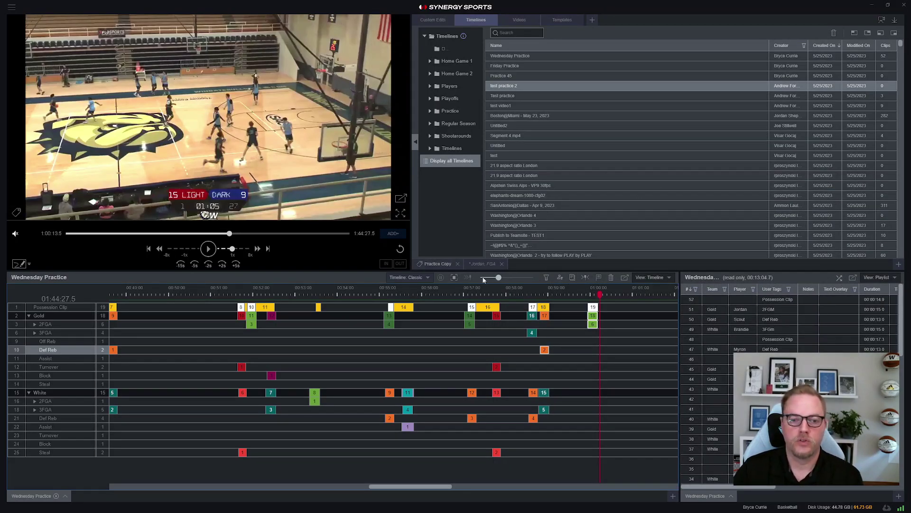